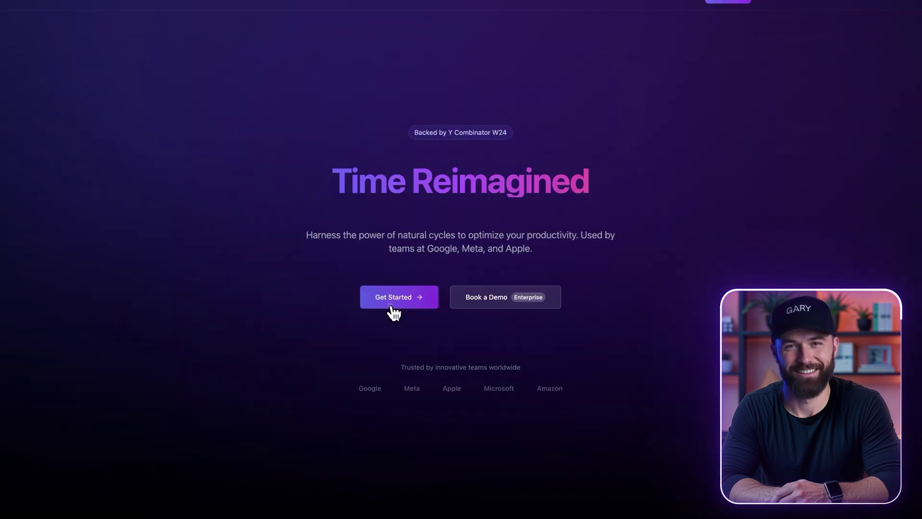
pyautogui.click(390, 310)
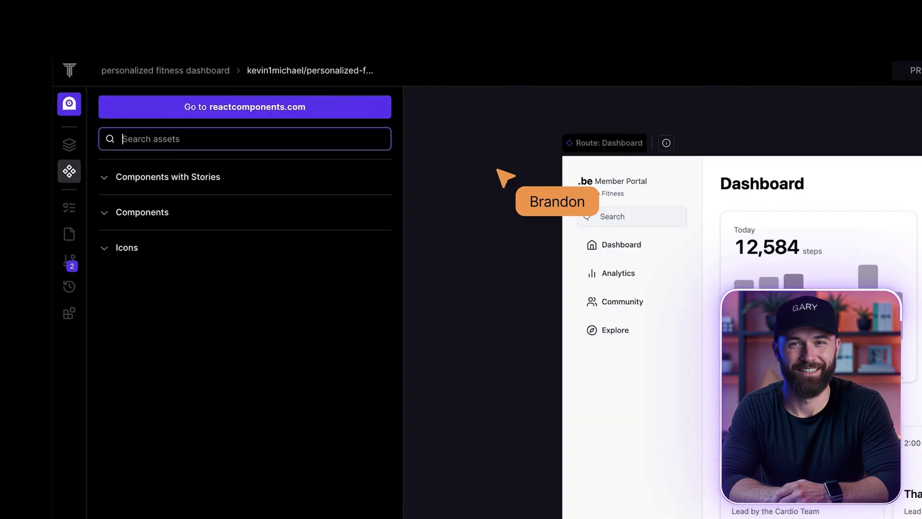
# Step: Search the assets for "Barchart" and place the BarChartCard component in the empty space beside the Popular Episode card
pyautogui.write('Barchart')
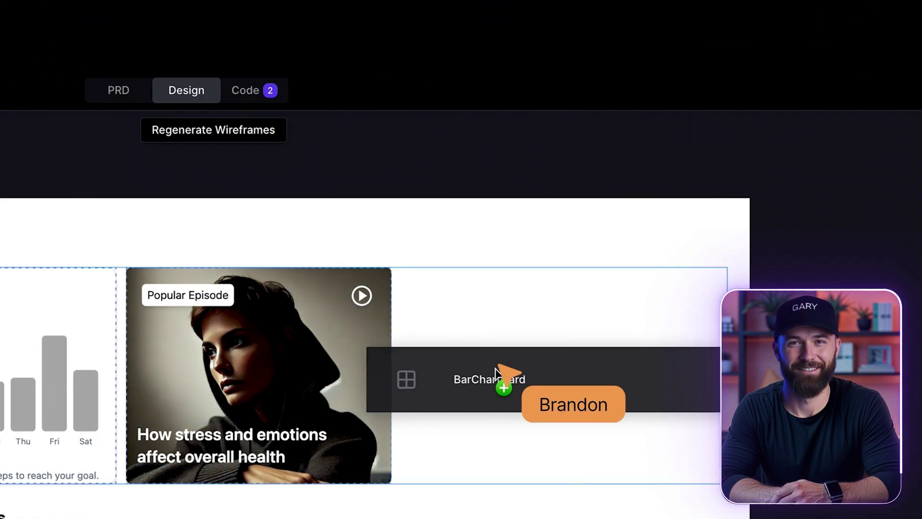
pyautogui.moveTo(500, 374); pyautogui.dragTo(662, 365)
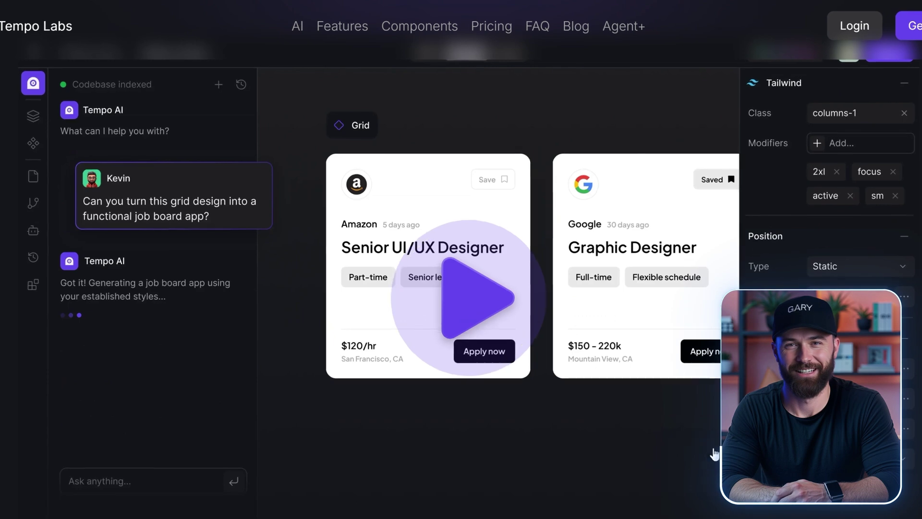
# Step: Look through the Tempo Labs homepage, including the job board preview, and briefly open and close its demo video
pyautogui.scroll(-6, 683, 422)
pyautogui.scroll(-3, 677, 416)
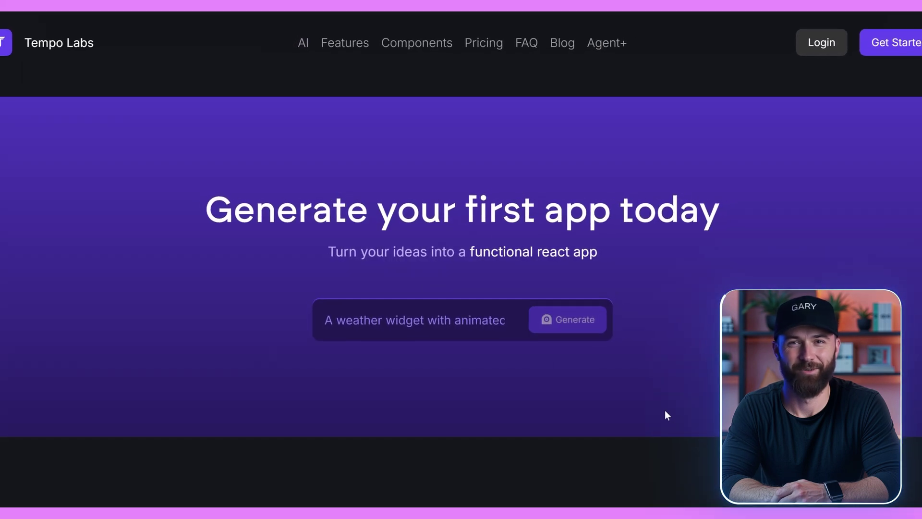
pyautogui.scroll(-5, 646, 403)
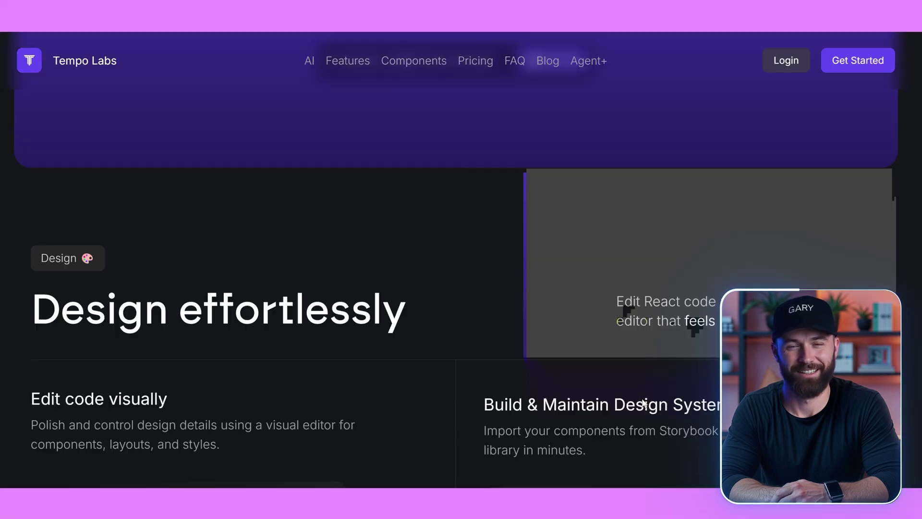
pyautogui.scroll(-5, 640, 398)
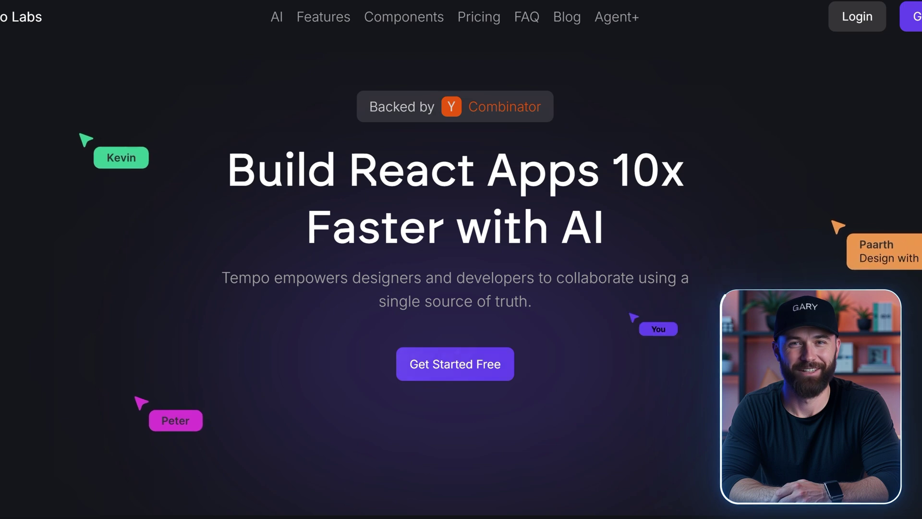
pyautogui.scroll(-8, 423, 365)
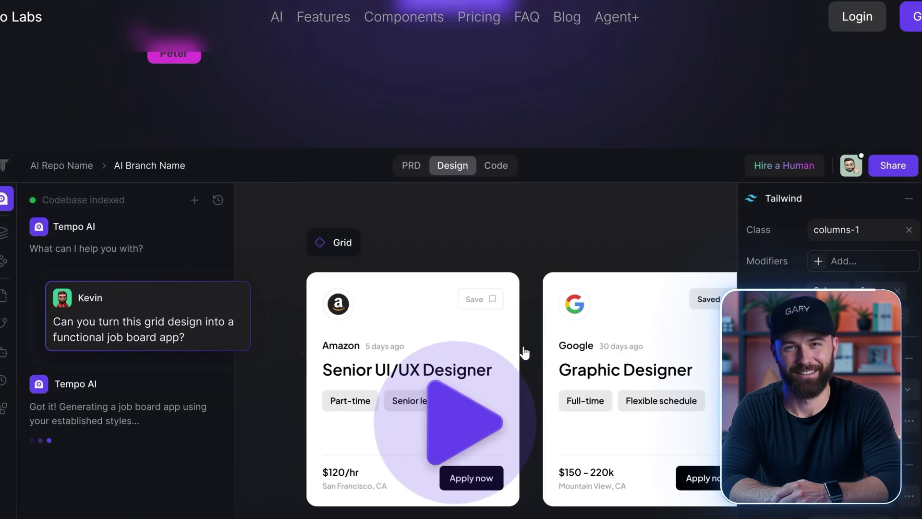
pyautogui.scroll(-2, 524, 352)
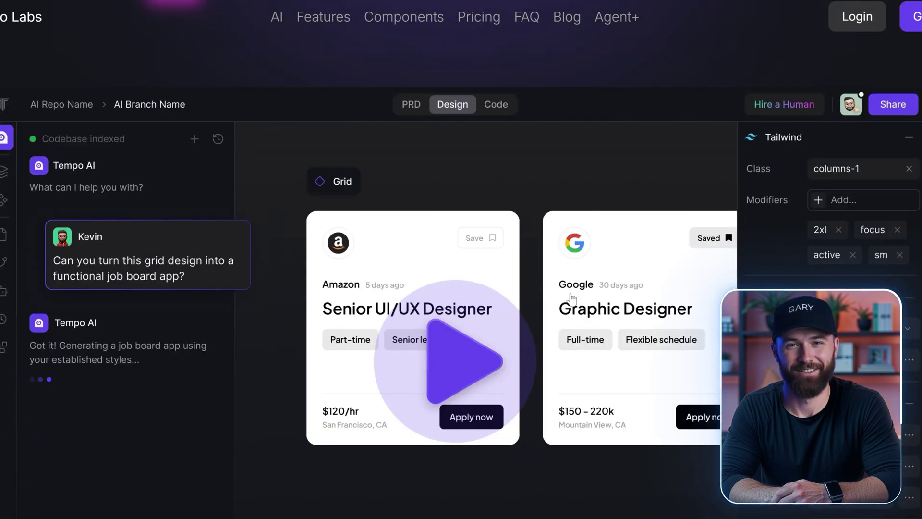
pyautogui.click(571, 298)
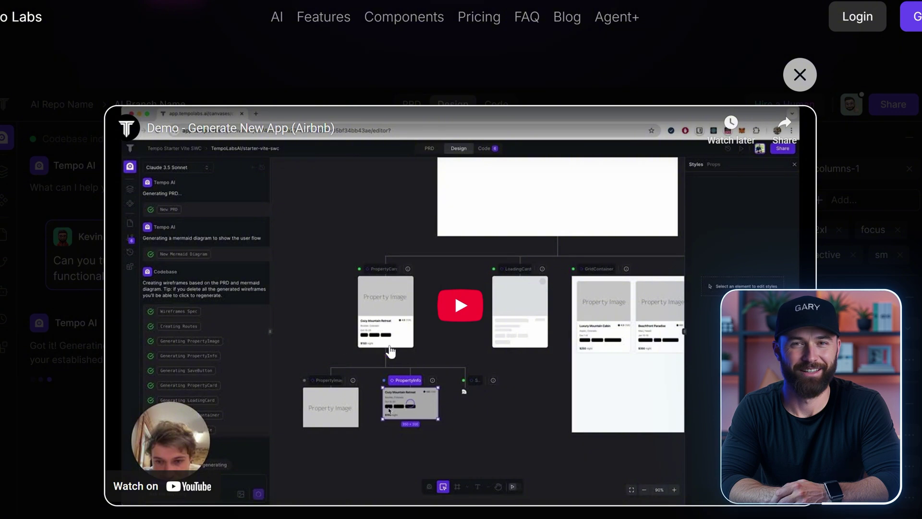
pyautogui.click(799, 80)
# Step: Generate an app from the prompt "create an app to manage information about AI Content Creators on Youtube"
pyautogui.scroll(-11, 453, 278)
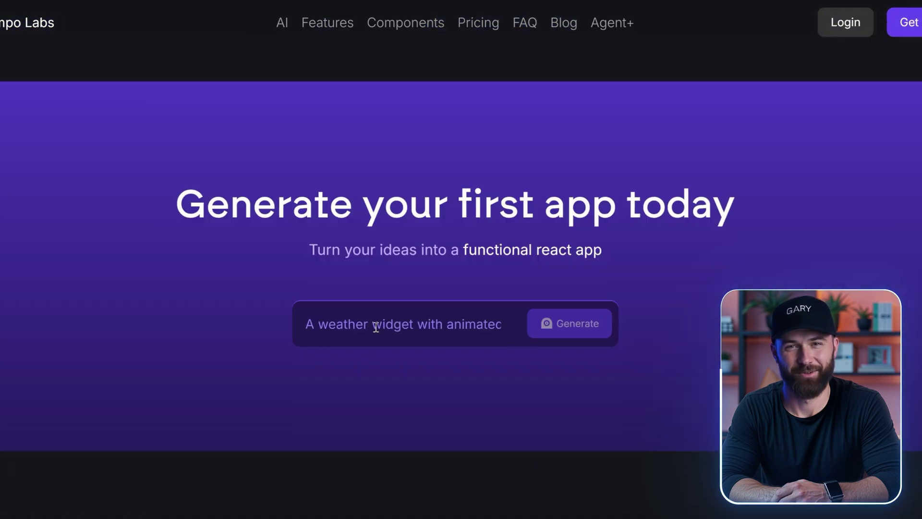
pyautogui.click(379, 323)
pyautogui.write('create an app to manage')
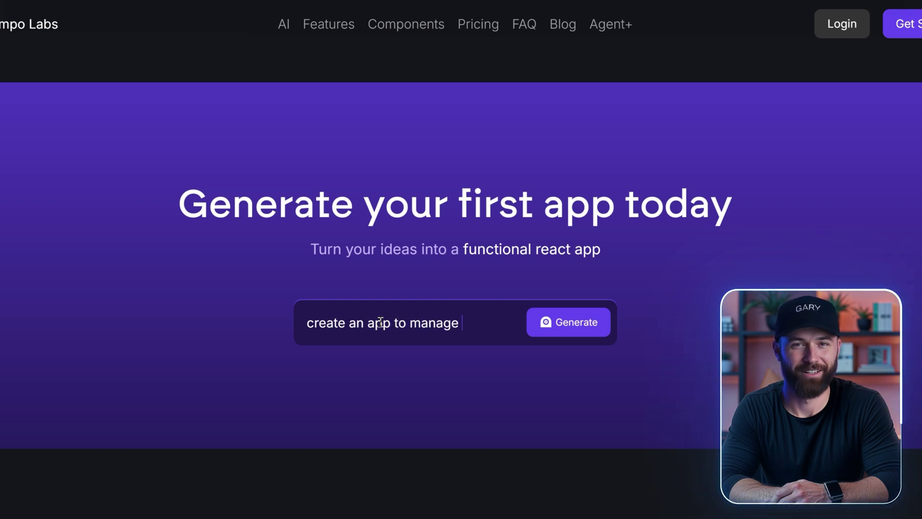
pyautogui.write(' information about')
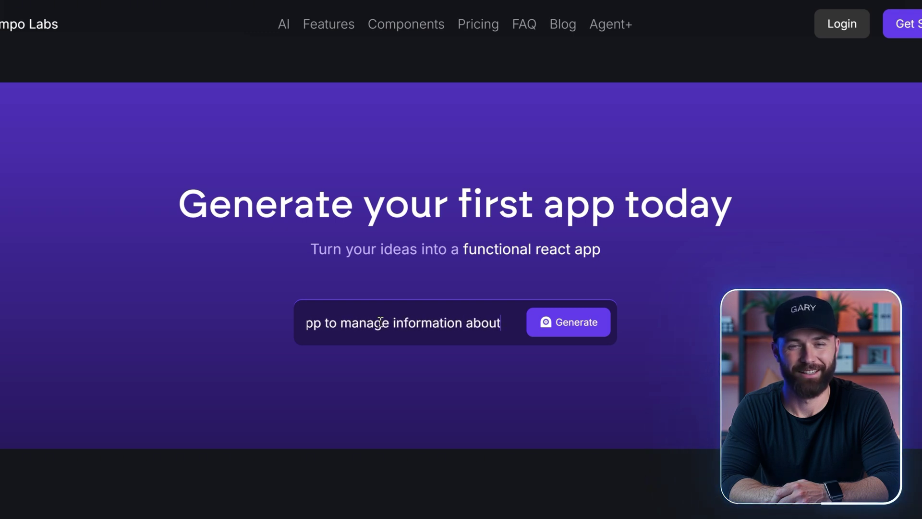
pyautogui.write(' AI ')
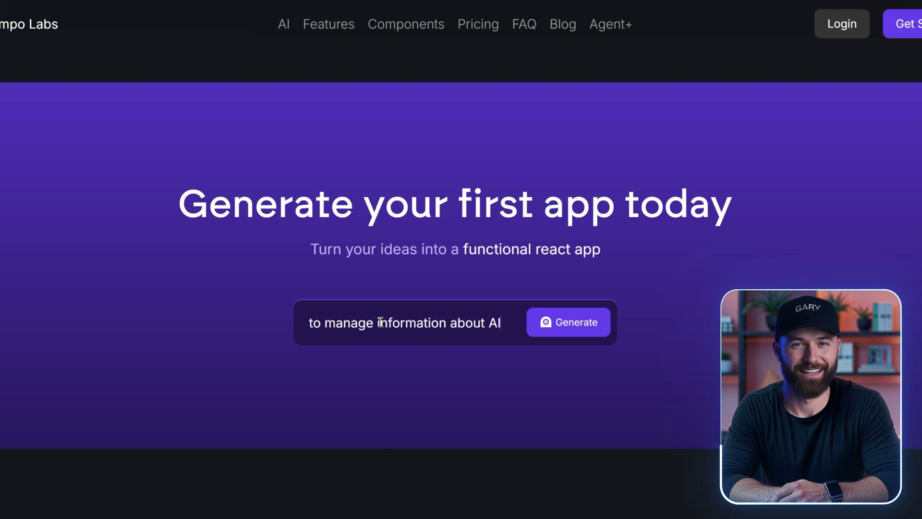
pyautogui.write('Content C')
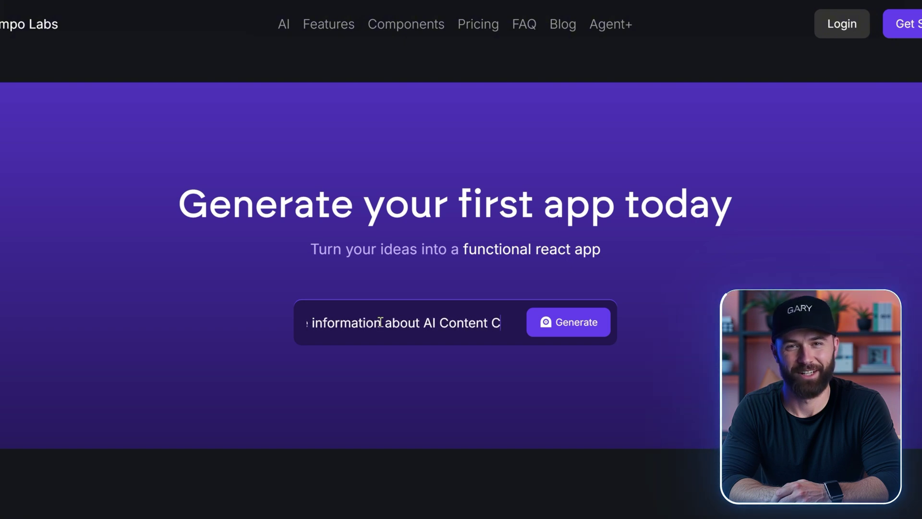
pyautogui.write('reators in')
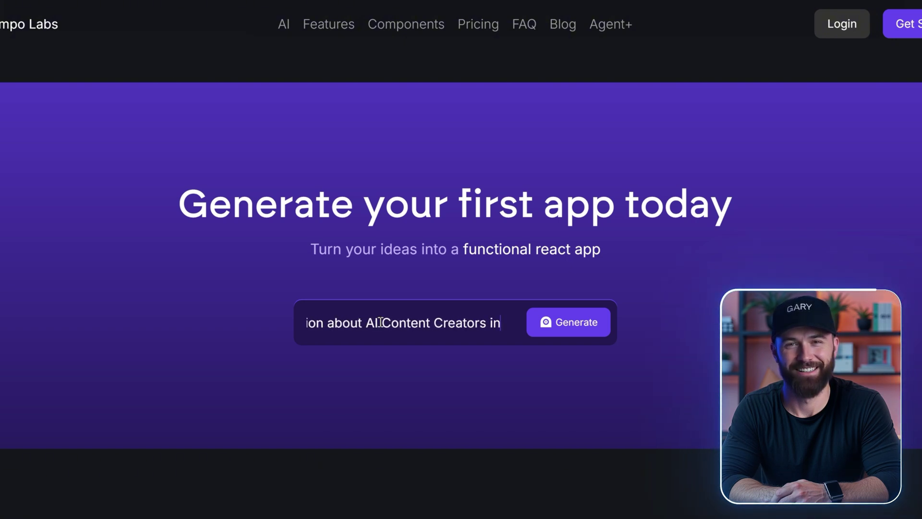
pyautogui.press('BackSpace')
pyautogui.press('BackSpace')
pyautogui.press('BackSpace')
pyautogui.write('on Youtub')
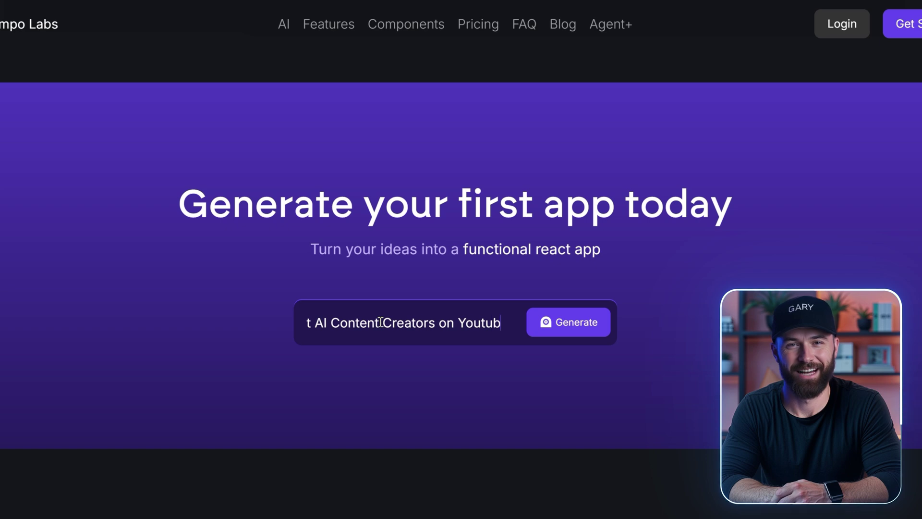
pyautogui.write('e')
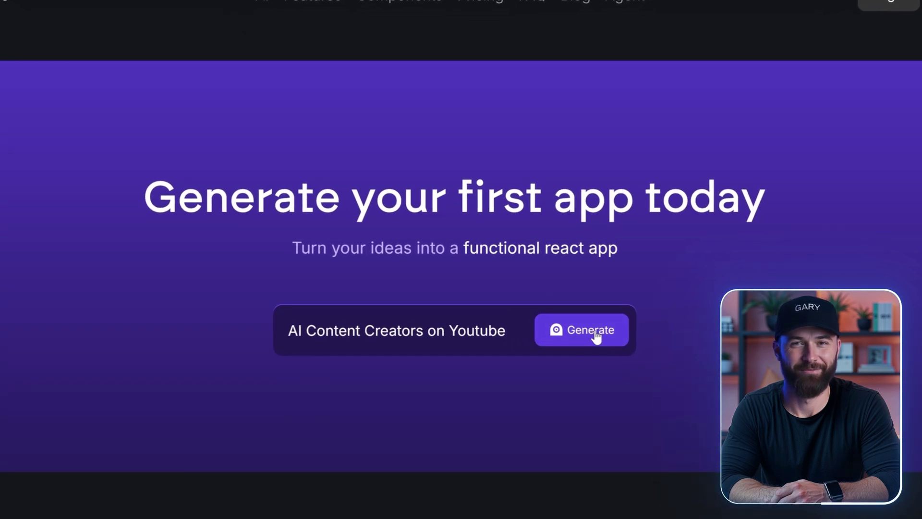
pyautogui.click(596, 336)
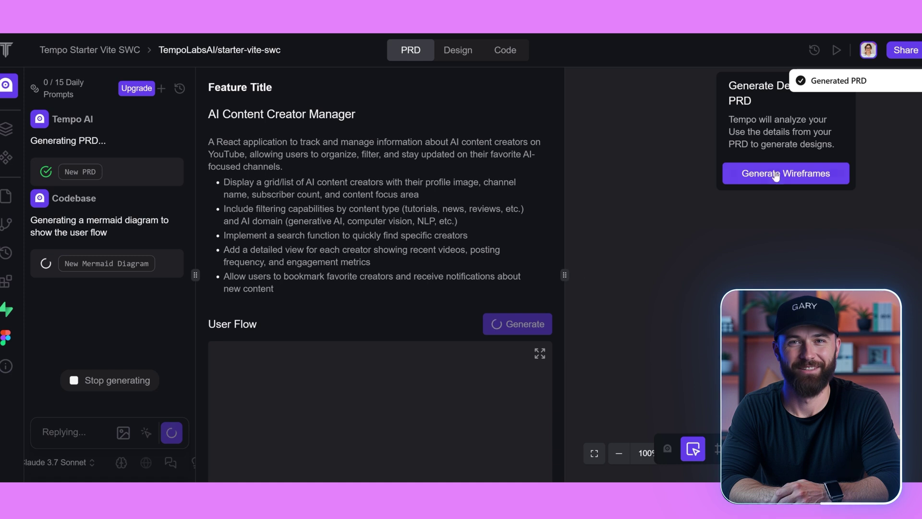
# Step: Generate wireframes from the PRD and bring up the CreatorDashboard route on the design canvas
pyautogui.click(775, 174)
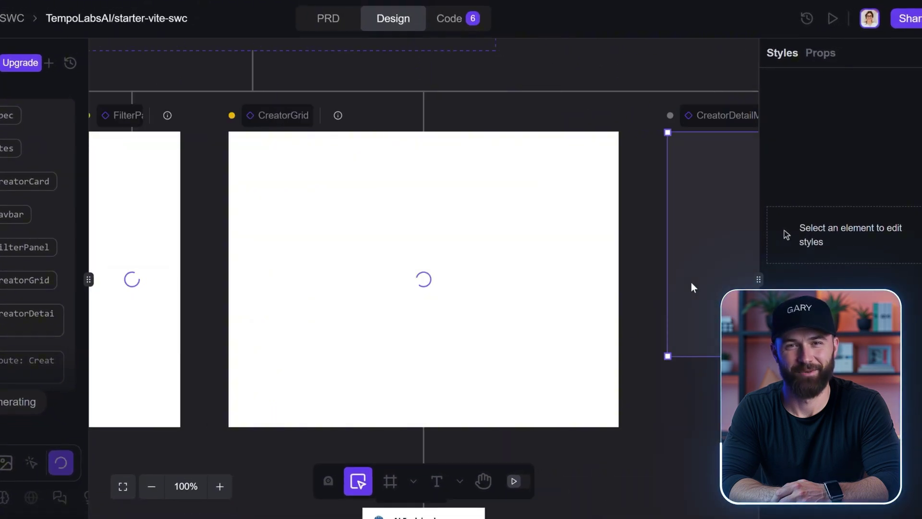
pyautogui.click(151, 486)
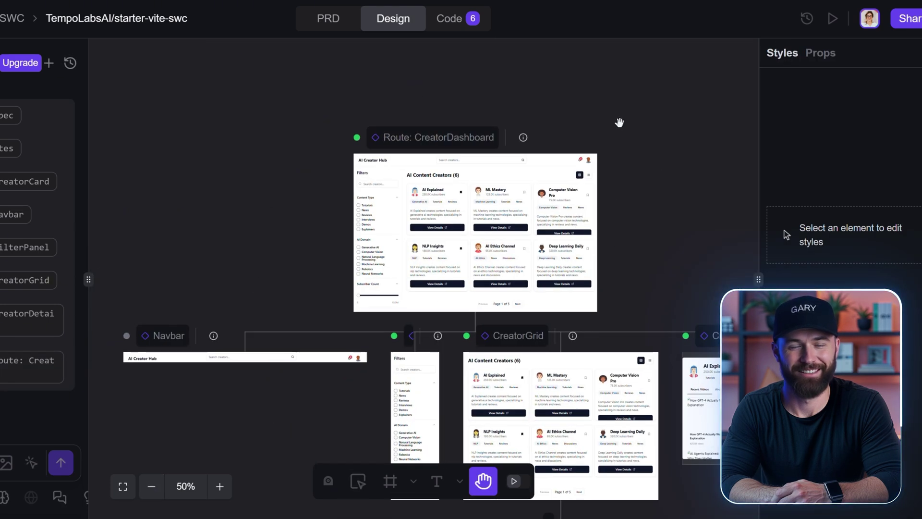
pyautogui.click(524, 139)
pyautogui.click(591, 139)
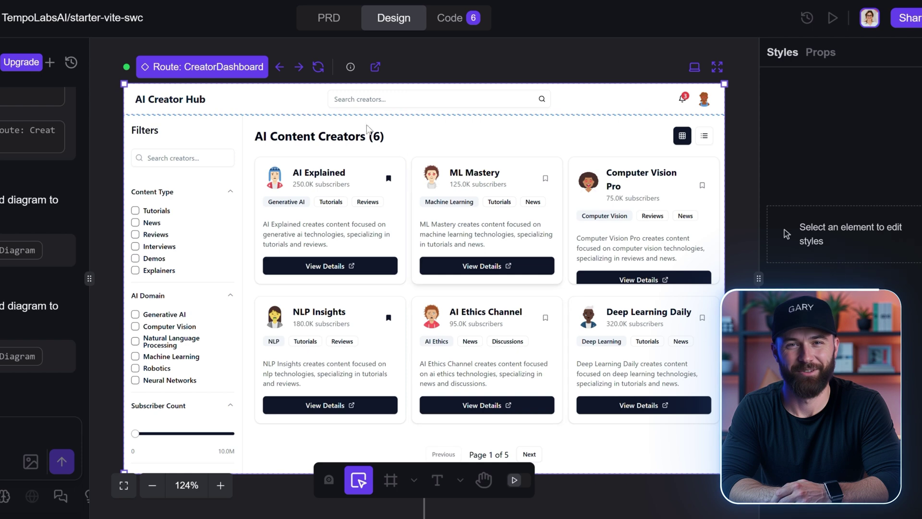
# Step: Open the PRD and read through the AI Content Creator Manager description and each item of its feature list
pyautogui.click(336, 19)
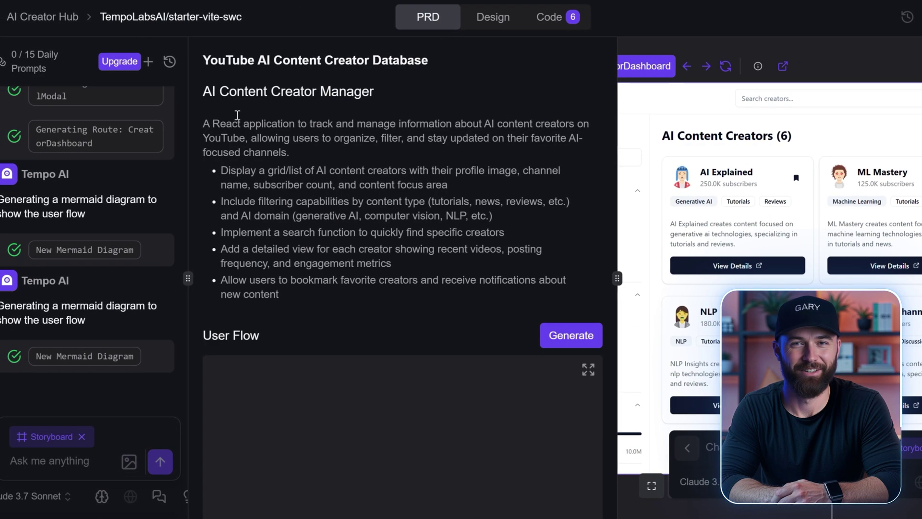
pyautogui.moveTo(244, 85); pyautogui.dragTo(480, 95)
pyautogui.click(479, 94)
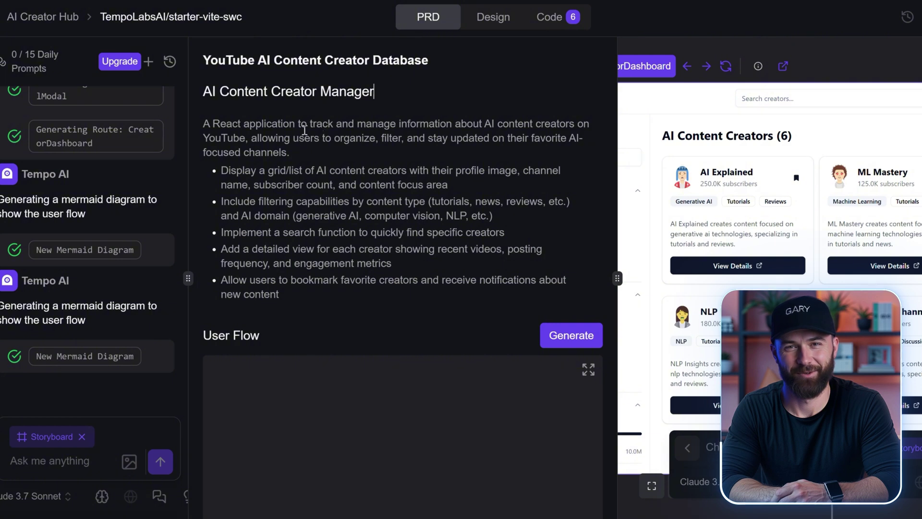
pyautogui.moveTo(278, 124); pyautogui.dragTo(391, 149)
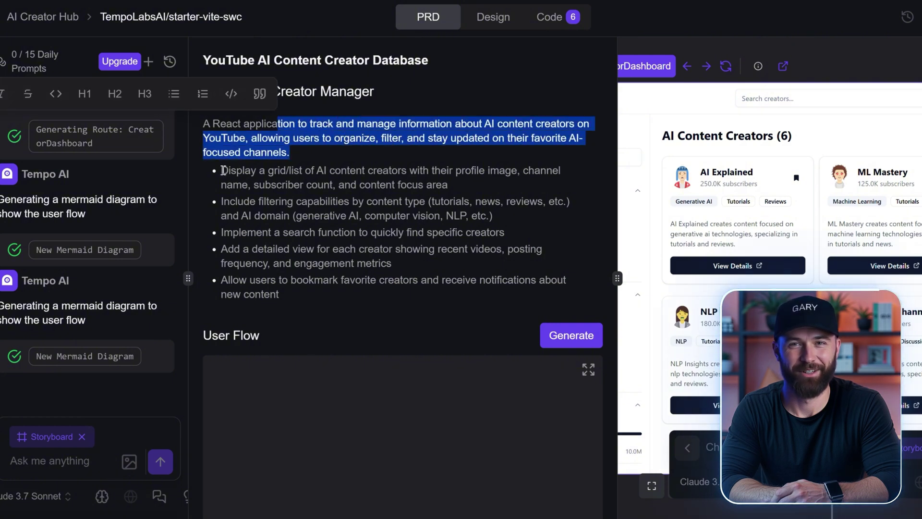
pyautogui.moveTo(223, 171); pyautogui.dragTo(320, 172)
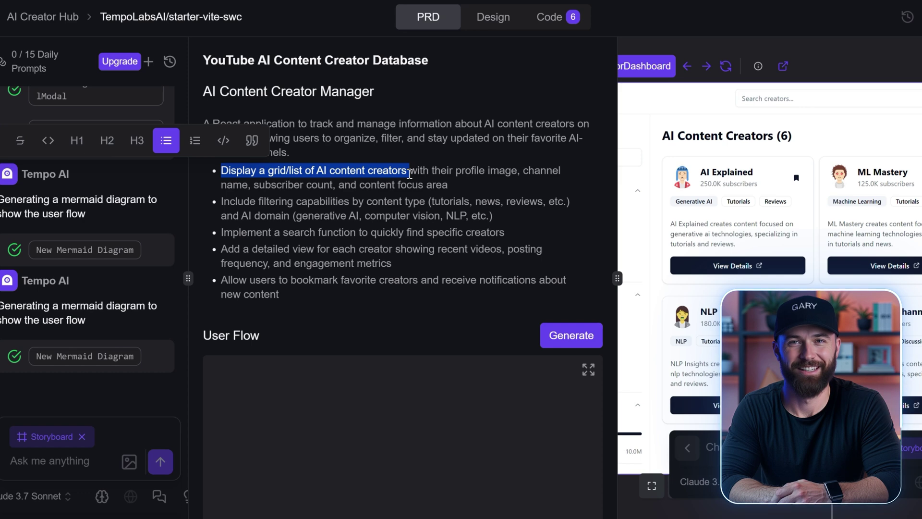
pyautogui.moveTo(265, 185); pyautogui.dragTo(394, 185)
pyautogui.moveTo(238, 201); pyautogui.dragTo(352, 200)
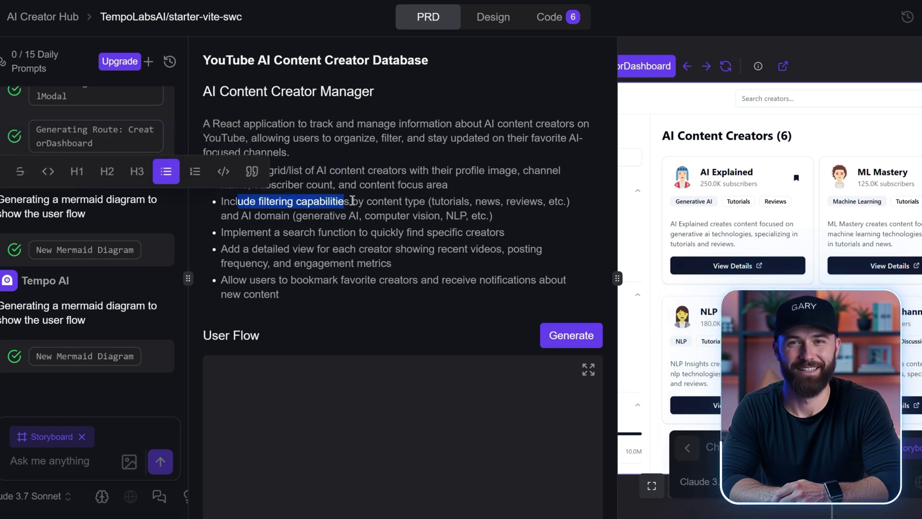
pyautogui.click(267, 212)
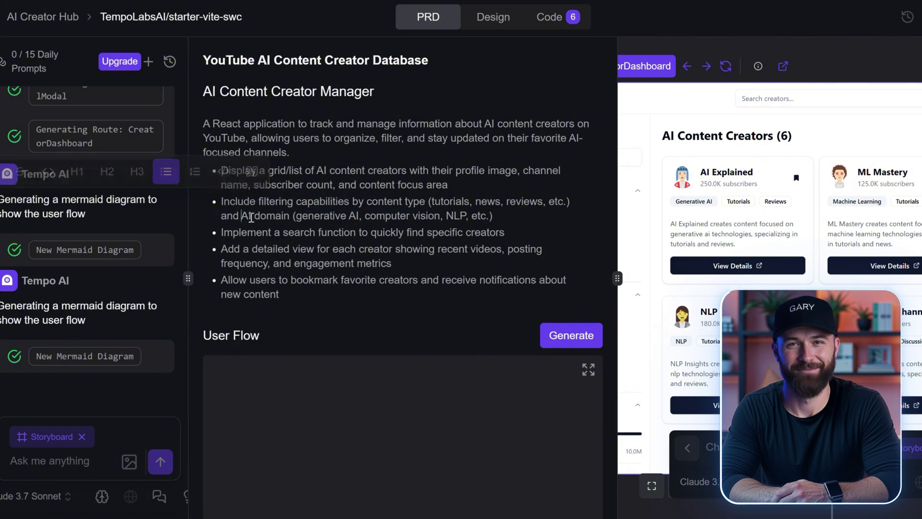
pyautogui.moveTo(241, 216); pyautogui.dragTo(307, 232)
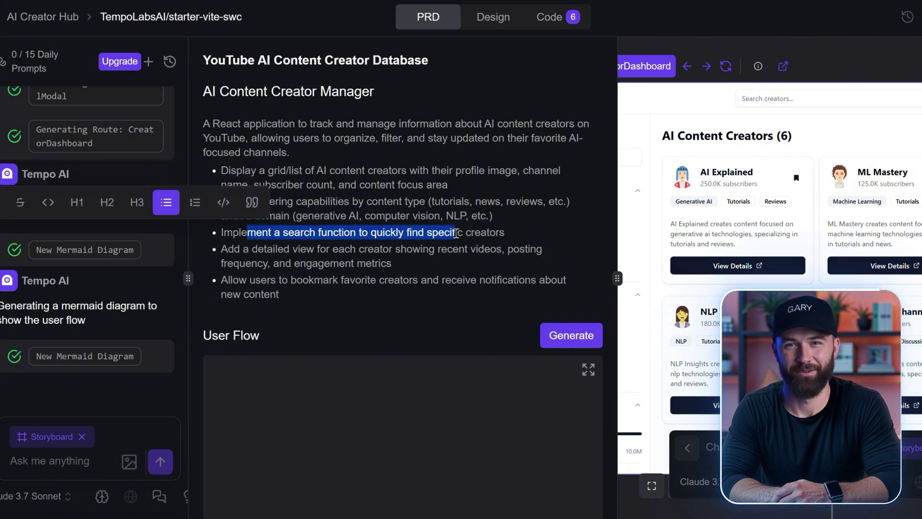
pyautogui.moveTo(232, 249); pyautogui.dragTo(325, 249)
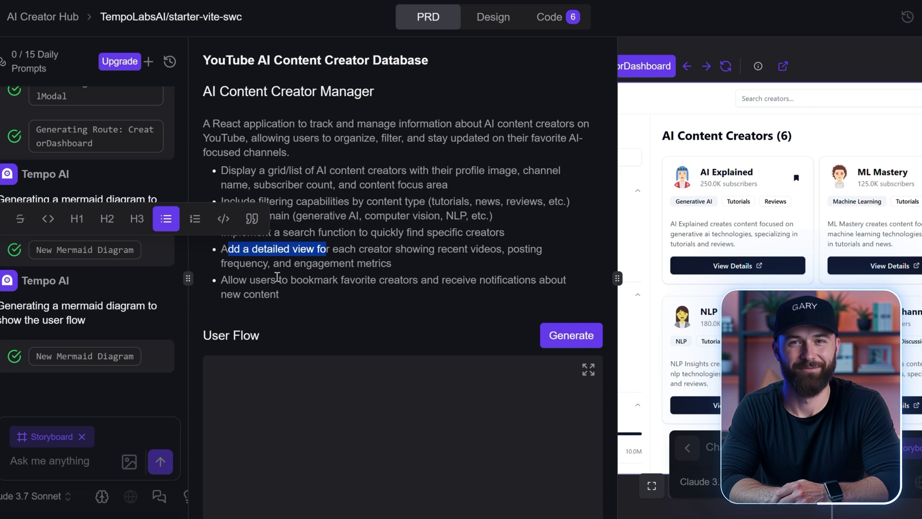
pyautogui.moveTo(225, 282); pyautogui.dragTo(263, 304)
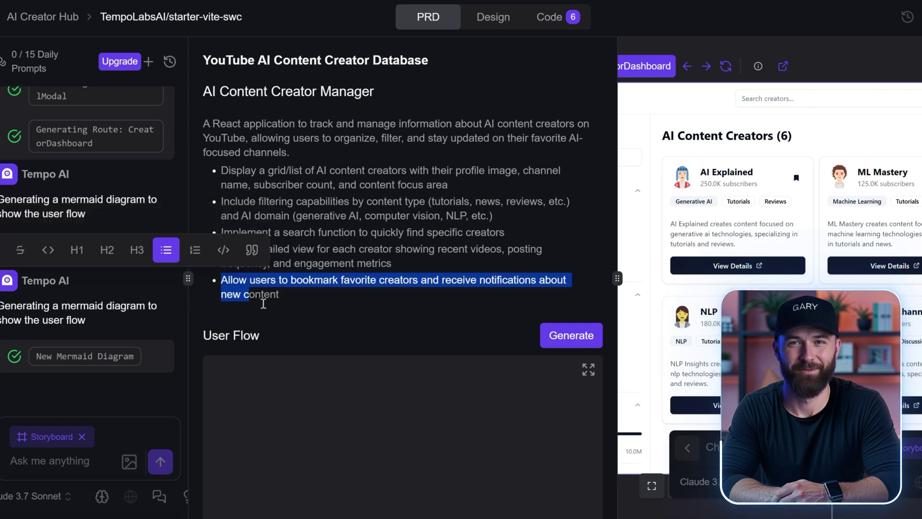
pyautogui.click(373, 298)
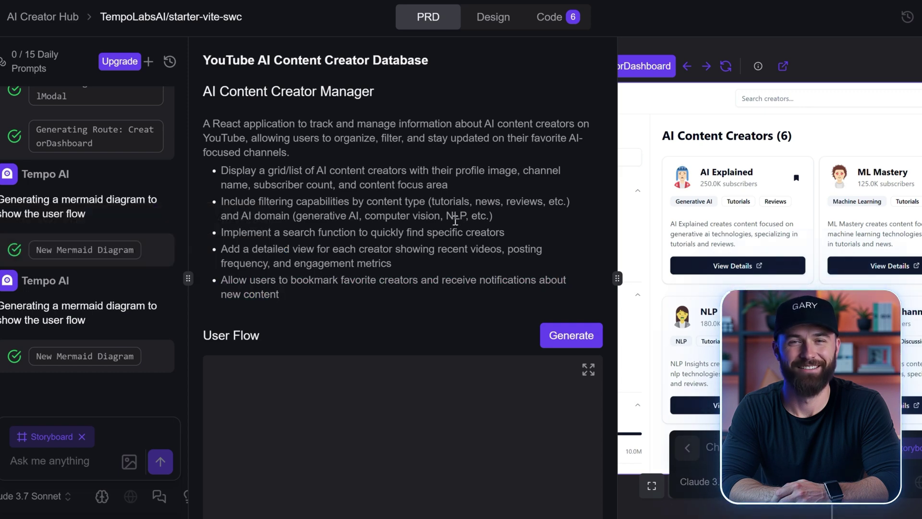
# Step: Find the User Flow section of the PRD and open its Mermaid diagram in the enlarged view
pyautogui.scroll(-3, 455, 249)
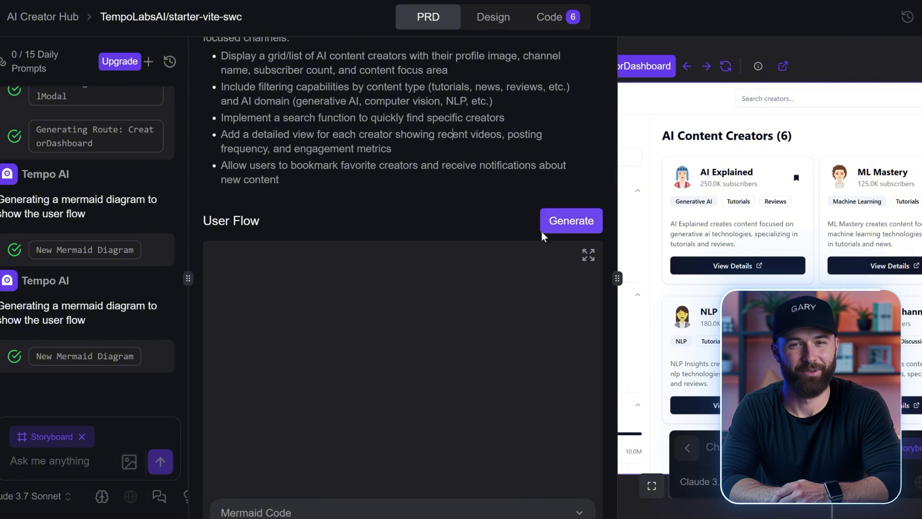
pyautogui.scroll(-3, 406, 260)
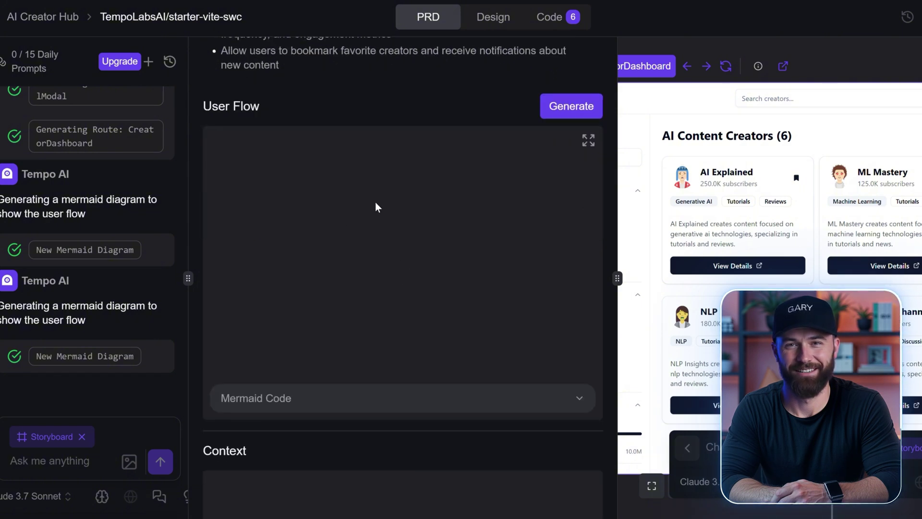
pyautogui.scroll(-3, 431, 446)
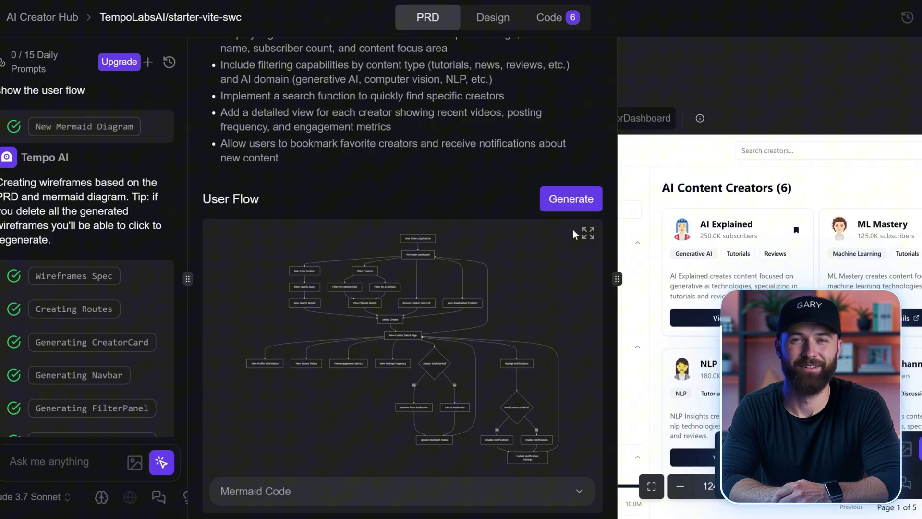
pyautogui.click(588, 232)
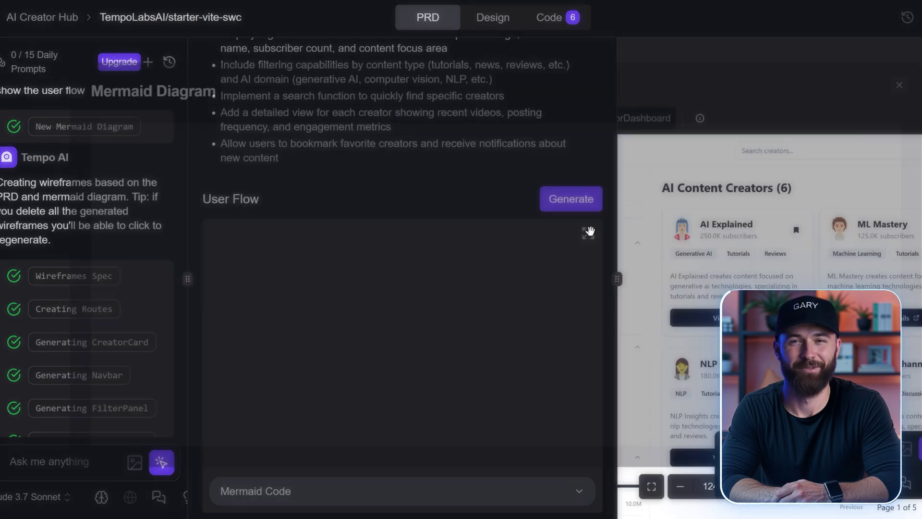
# Step: Examine the user flow from the main dashboard down to the creator detail page in the enlarged Mermaid diagram, and close it
pyautogui.scroll(-2, 632, 317)
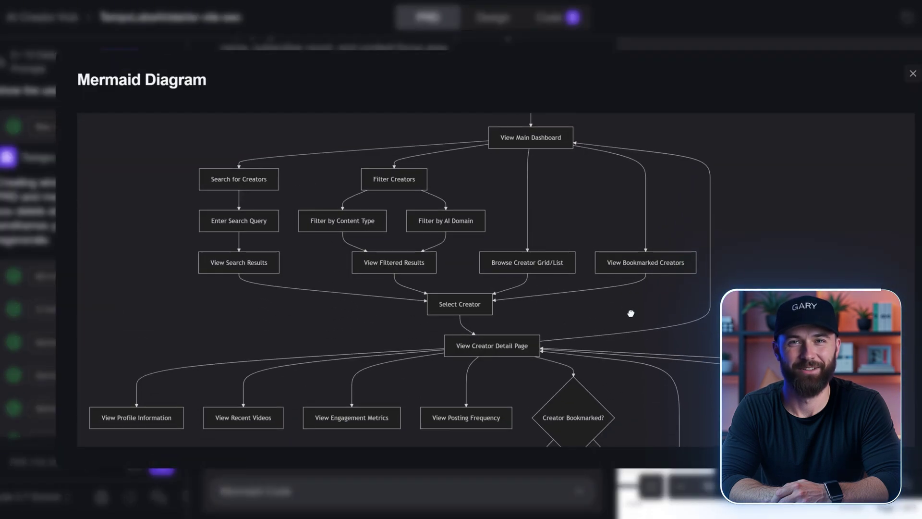
pyautogui.moveTo(631, 315); pyautogui.dragTo(599, 304)
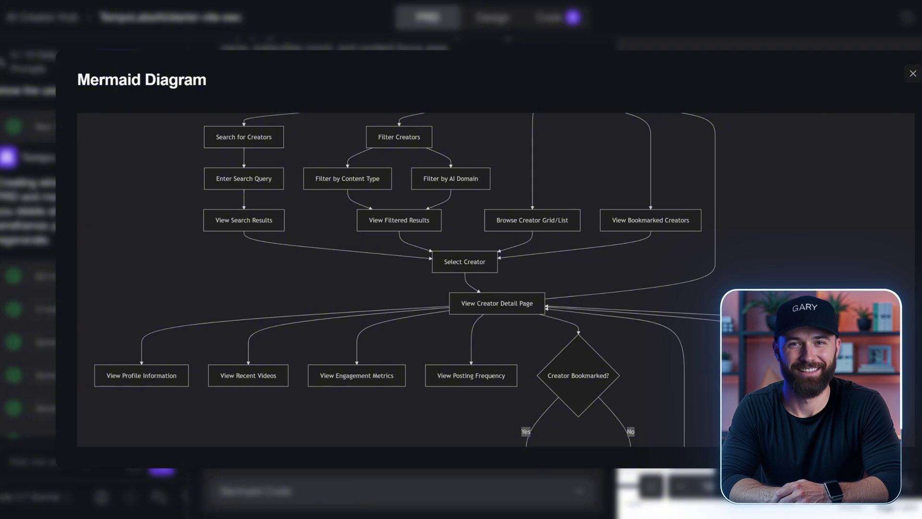
pyautogui.click(912, 73)
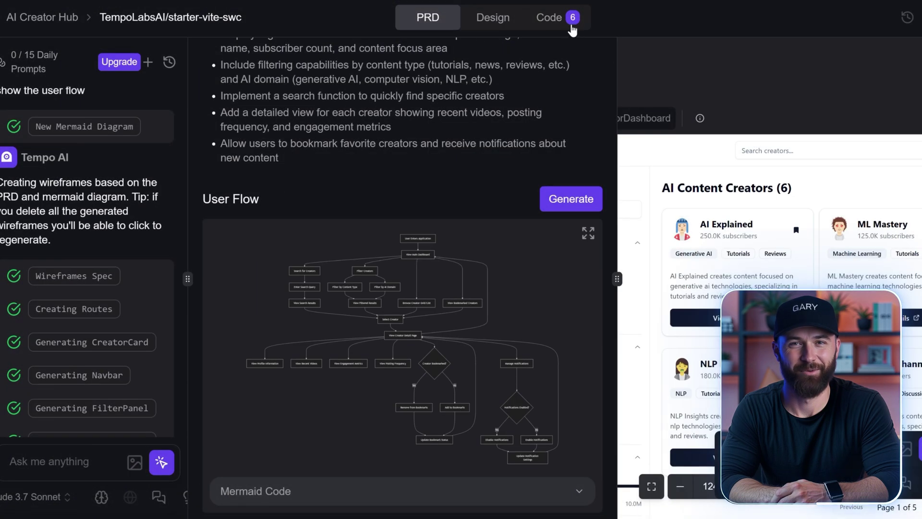
# Step: Open the project code and read CreatorDashboard.tsx from the interfaces through the sample creator entries
pyautogui.click(546, 20)
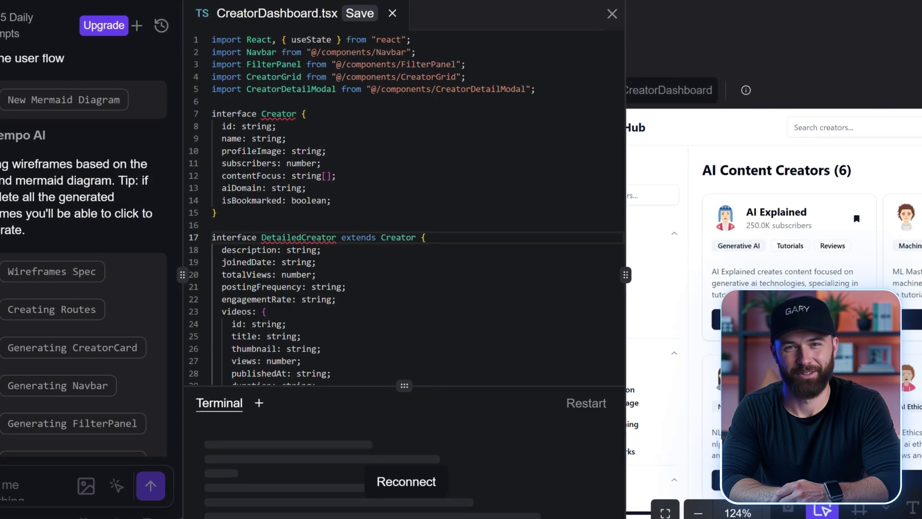
pyautogui.scroll(-7, 383, 135)
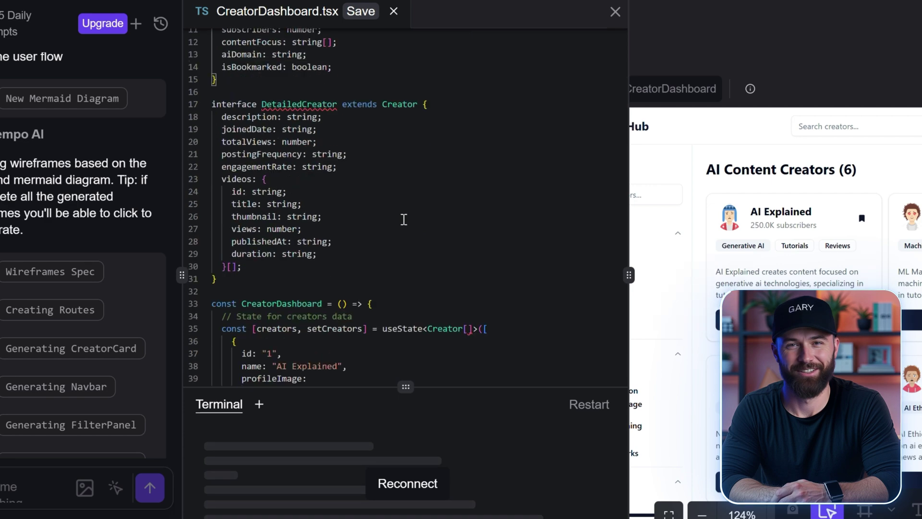
pyautogui.scroll(-4, 422, 154)
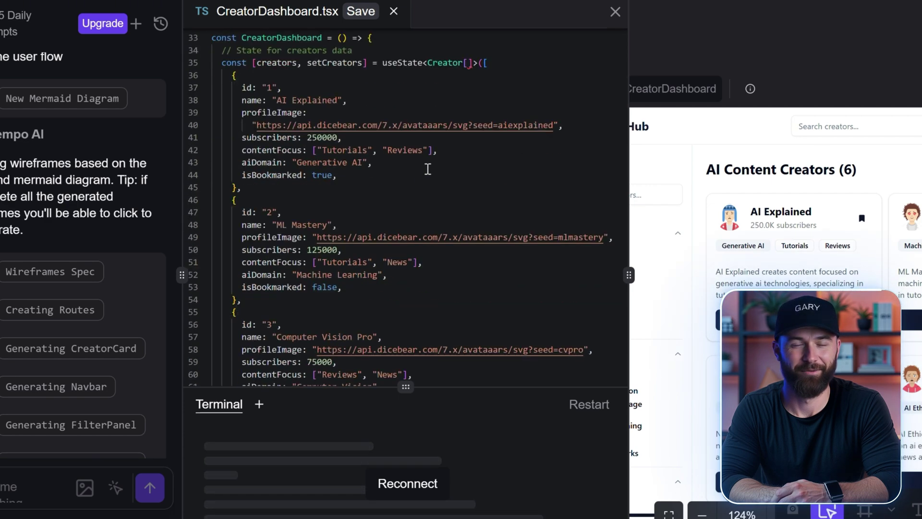
pyautogui.scroll(-4, 512, 236)
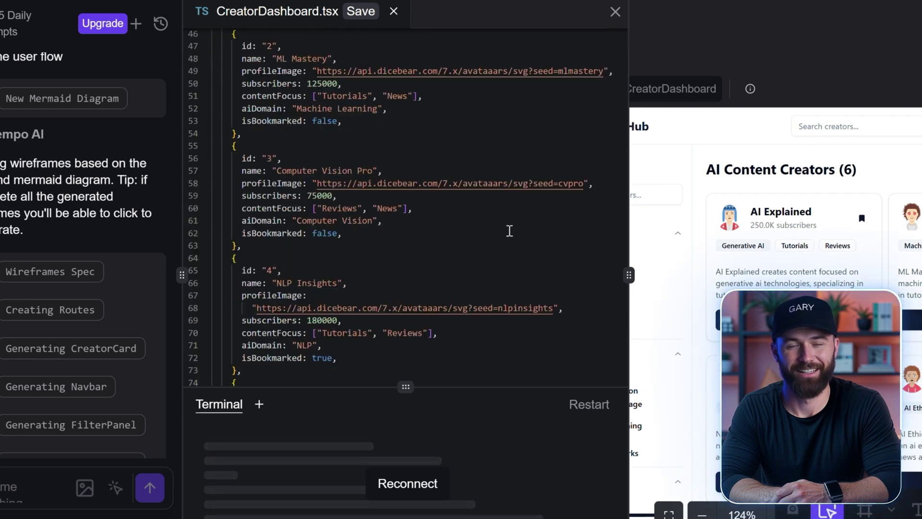
pyautogui.scroll(-3, 289, 261)
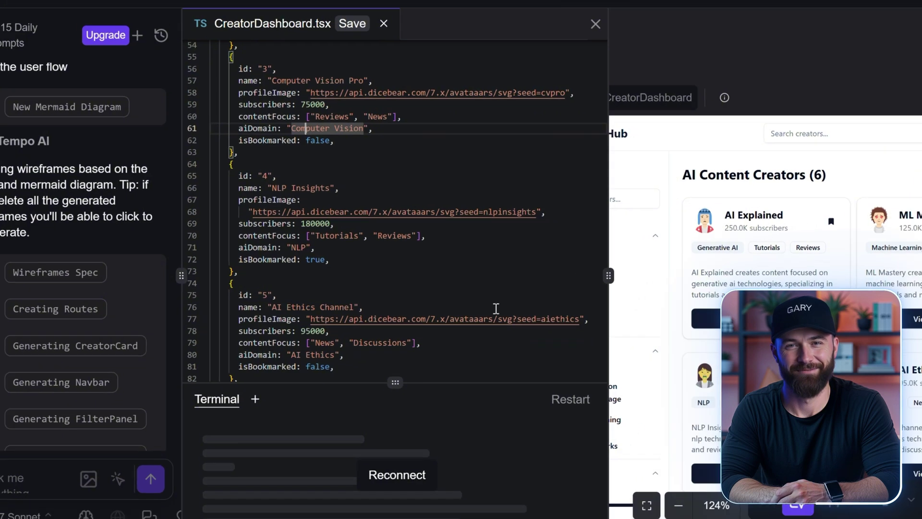
# Step: Return to the design canvas and select the CreatorDashboard route for styling
pyautogui.click(473, 31)
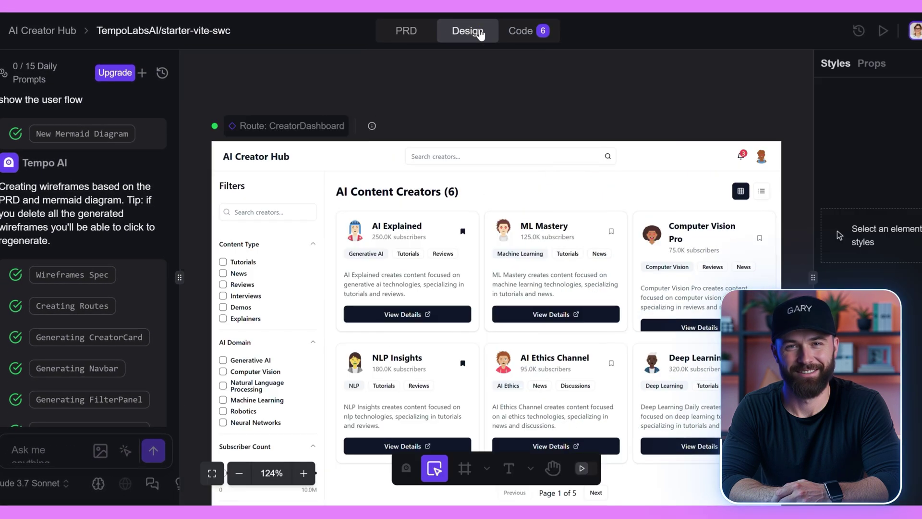
pyautogui.scroll(-3, 515, 371)
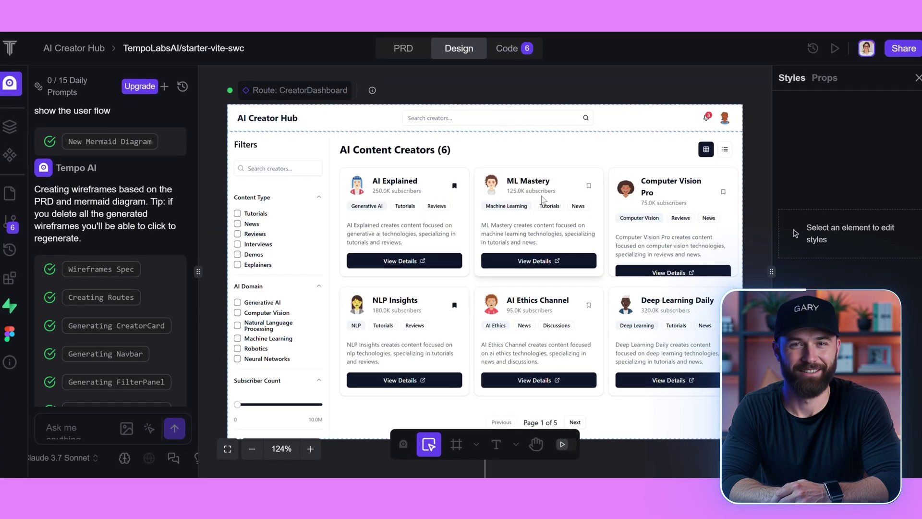
pyautogui.click(551, 195)
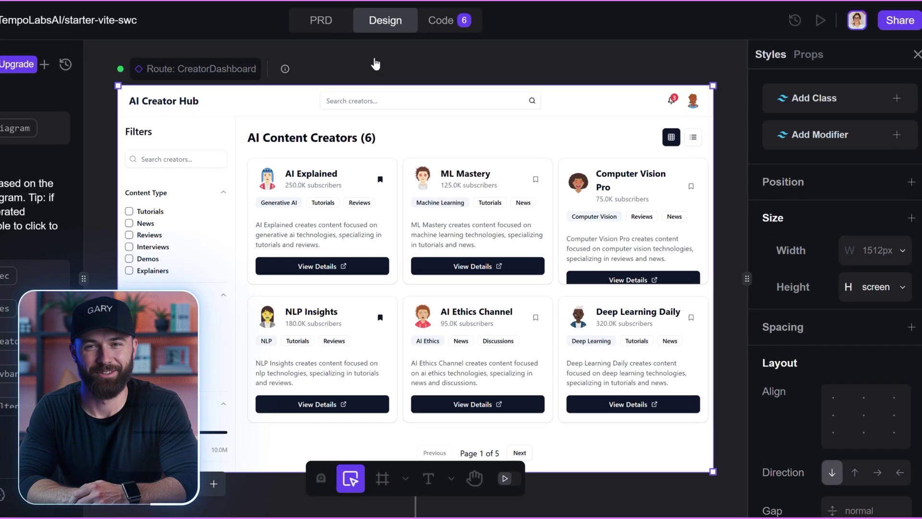
# Step: Set the solid fill of the creator cards in the dashboard grid to pale cyan #ebf9fa
pyautogui.click(369, 274)
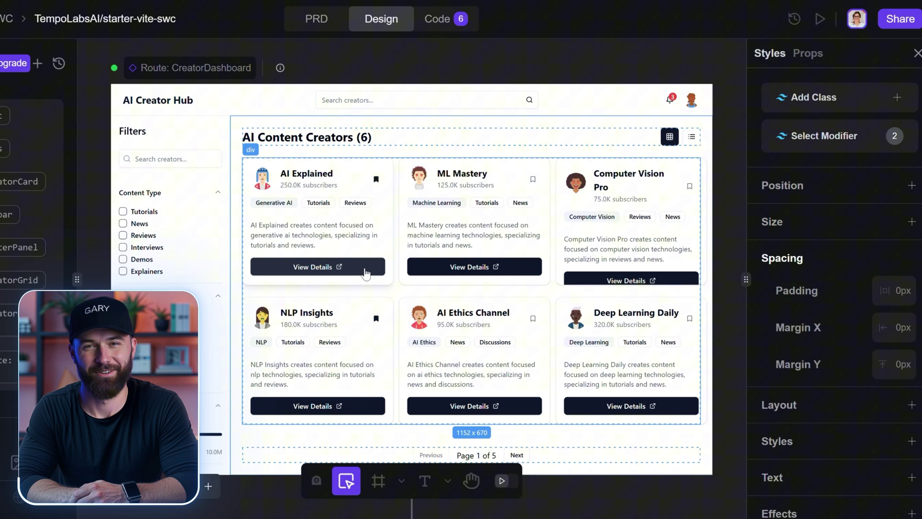
pyautogui.click(365, 273)
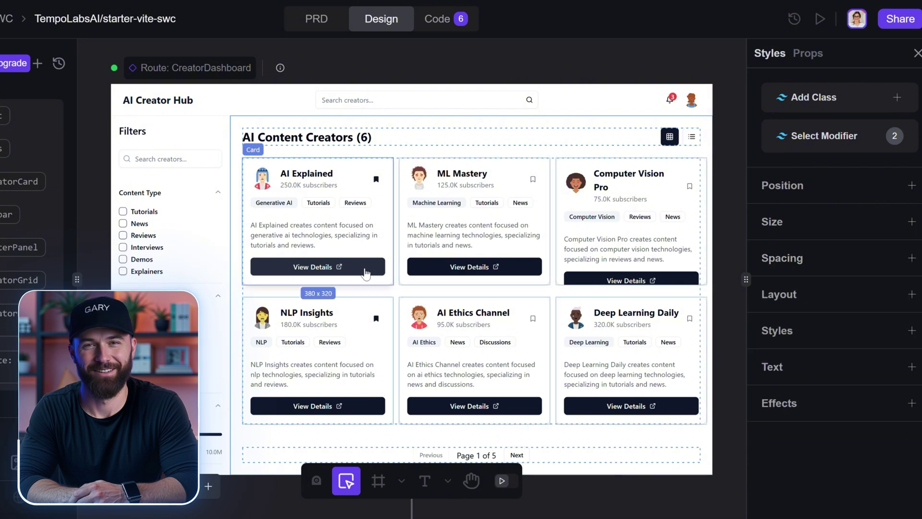
pyautogui.scroll(-3, 883, 254)
pyautogui.click(854, 365)
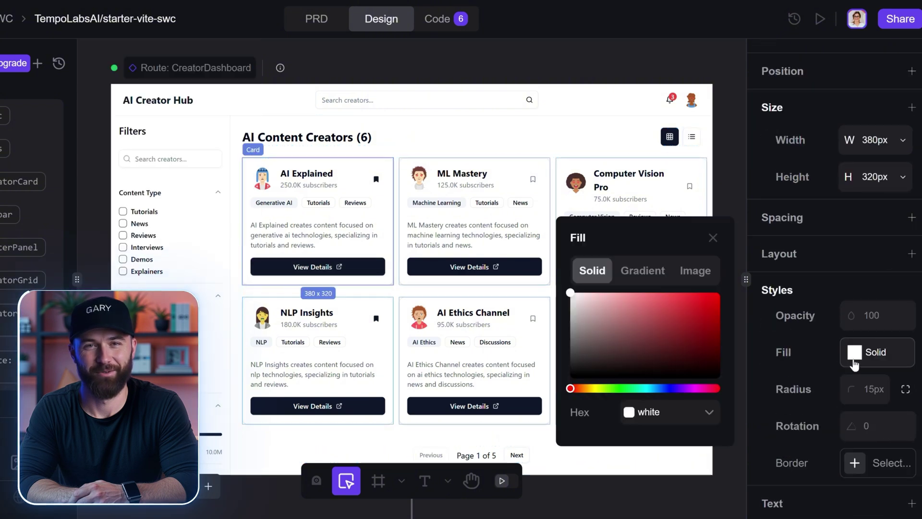
pyautogui.moveTo(640, 312); pyautogui.dragTo(575, 296)
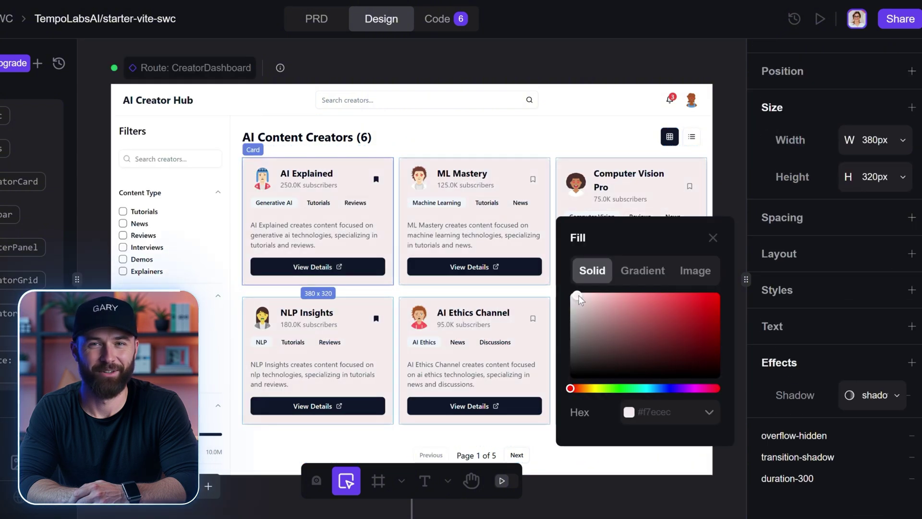
pyautogui.moveTo(572, 388); pyautogui.dragTo(647, 392)
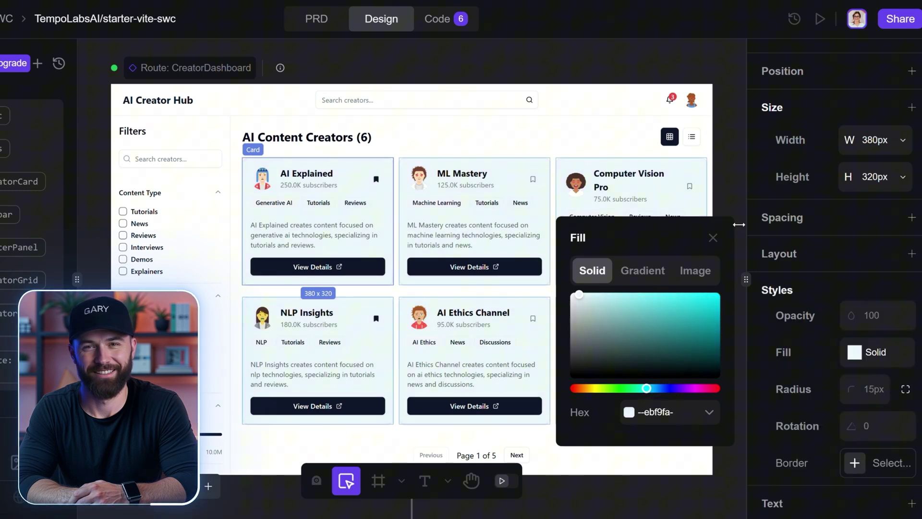
pyautogui.click(713, 238)
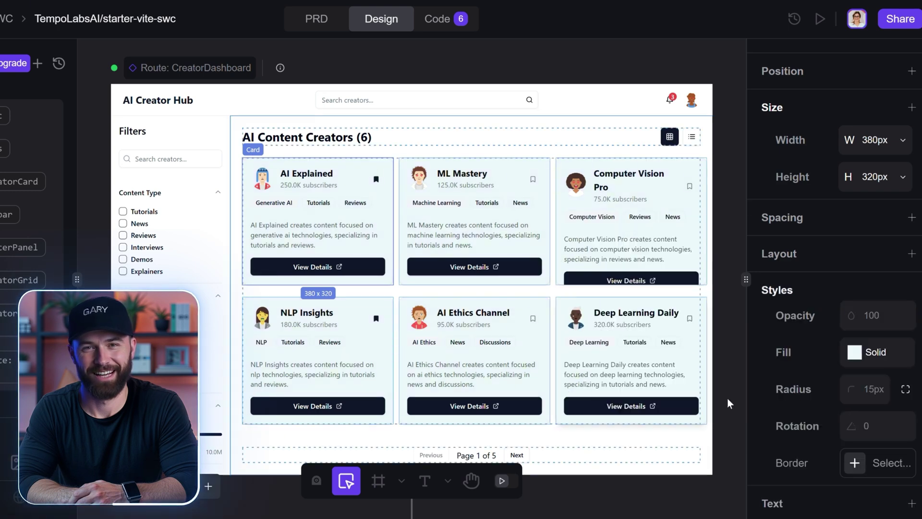
# Step: Set the solid fill of the AI Creator Hub navbar to light blue #d6e1ff
pyautogui.click(278, 101)
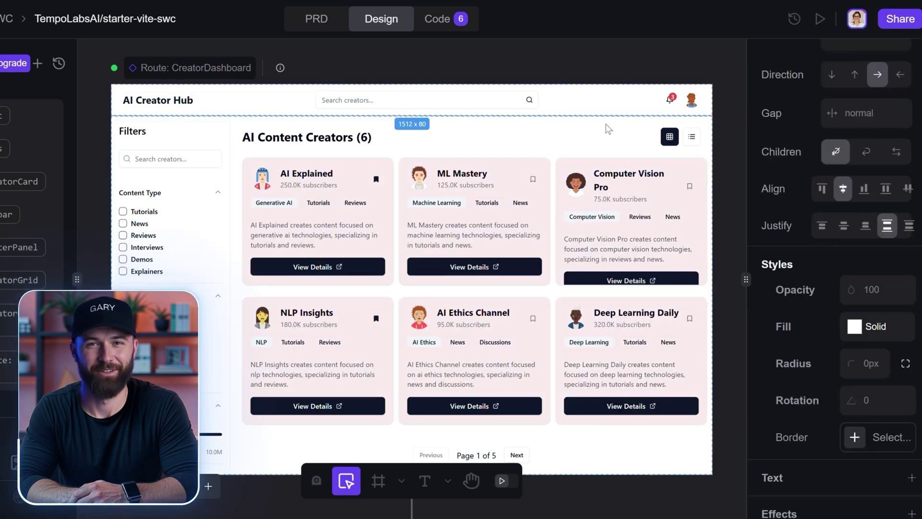
pyautogui.click(856, 328)
pyautogui.moveTo(686, 332); pyautogui.dragTo(569, 301)
pyautogui.moveTo(570, 388); pyautogui.dragTo(663, 388)
pyautogui.click(597, 294)
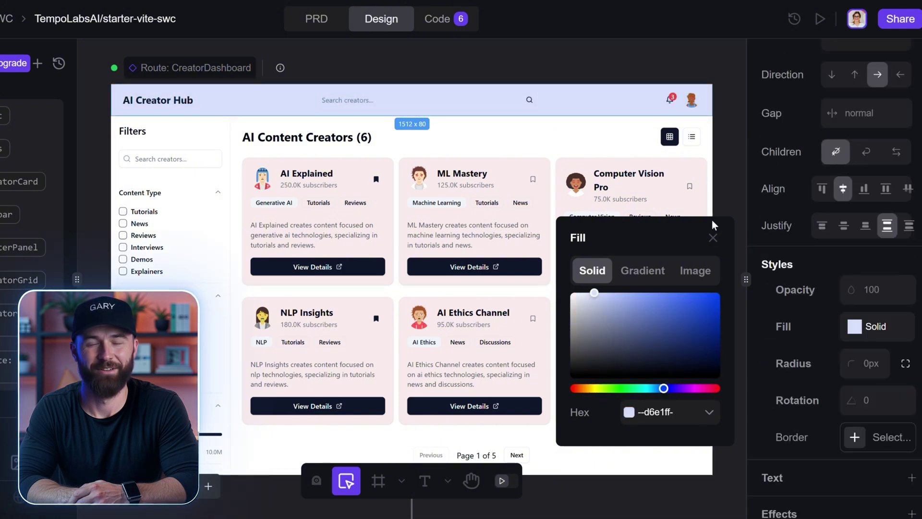
pyautogui.click(712, 237)
# Step: Add a white solid fill to the search bar in the navbar
pyautogui.click(410, 96)
pyautogui.scroll(10, 870, 307)
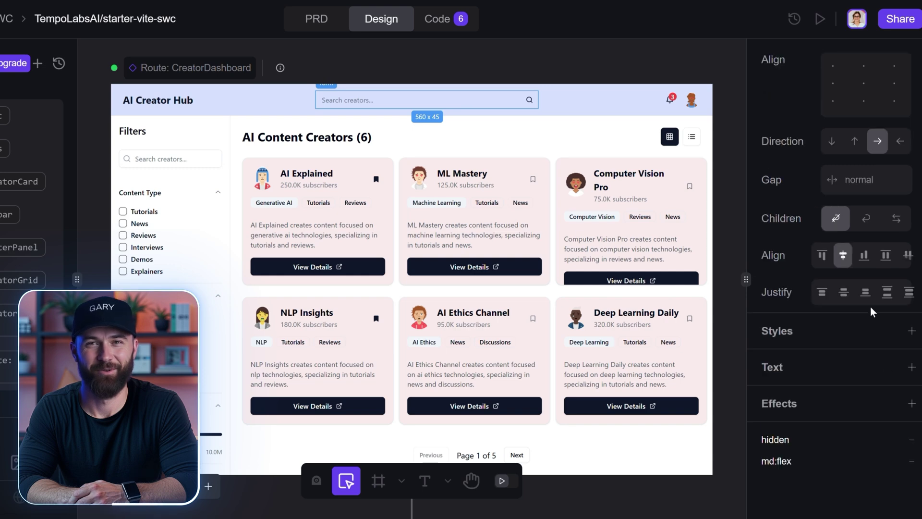
pyautogui.scroll(-6, 869, 307)
pyautogui.scroll(-4, 870, 308)
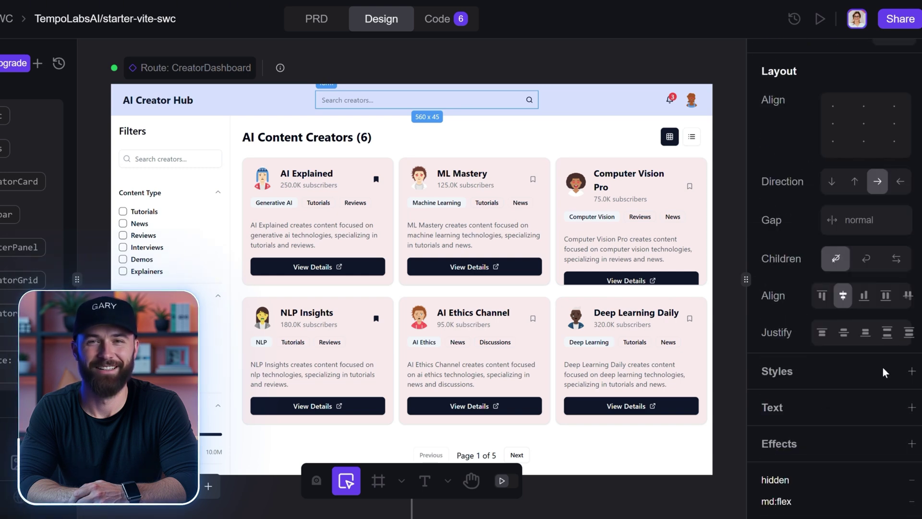
pyautogui.scroll(-2, 882, 368)
pyautogui.click(911, 286)
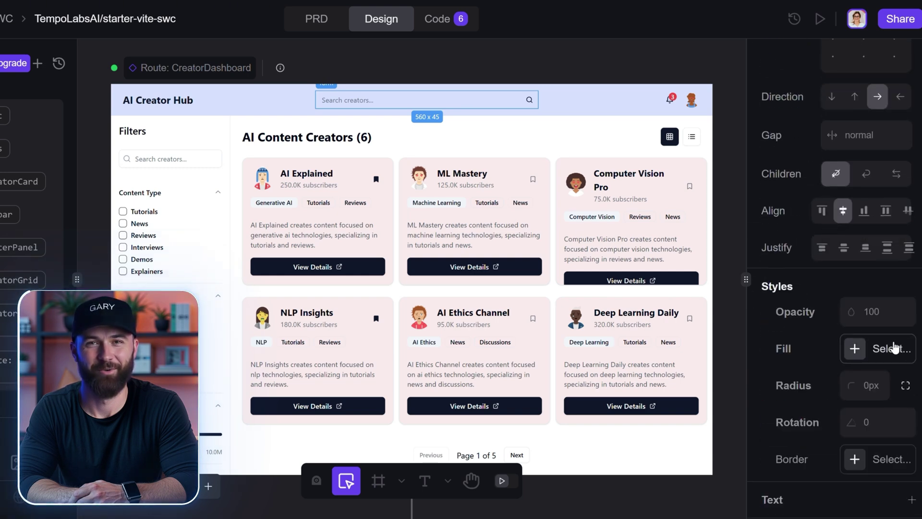
pyautogui.click(864, 348)
pyautogui.click(713, 238)
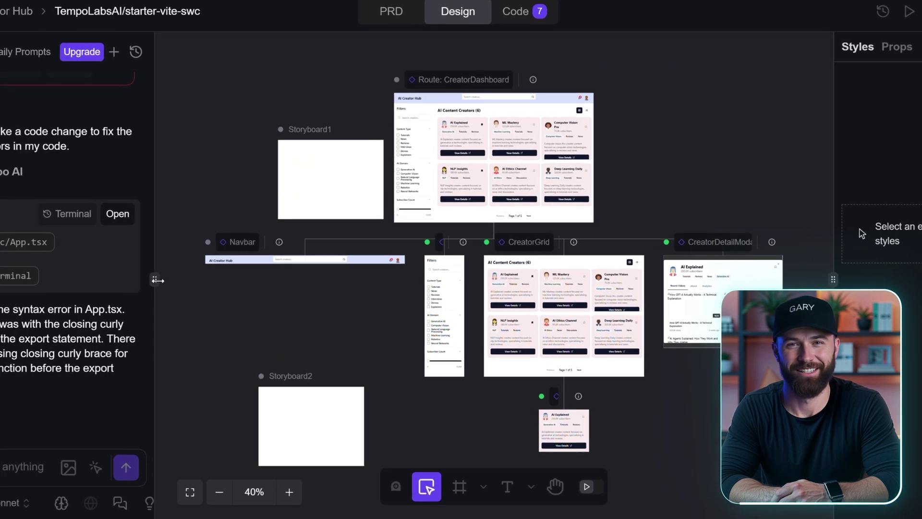
# Step: Look through the project's edit history, including the App.tsx diff, and go back to the design canvas
pyautogui.click(539, 155)
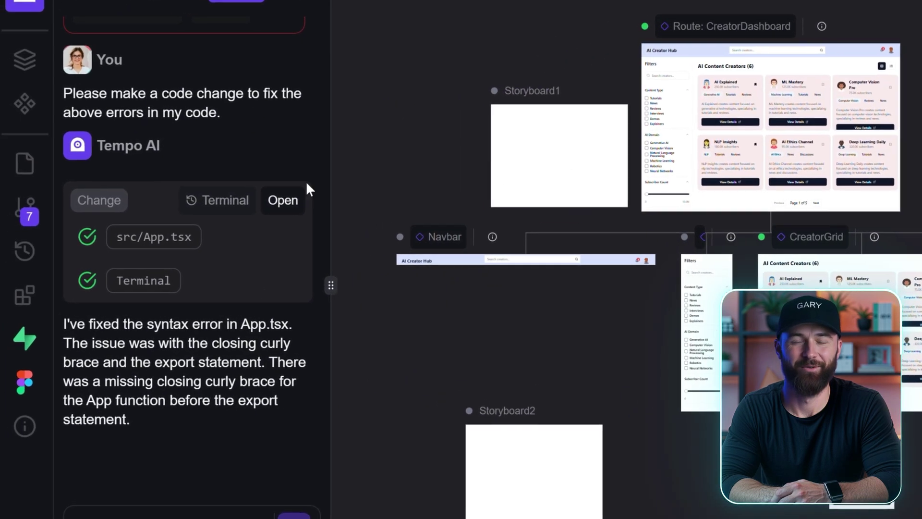
pyautogui.click(25, 250)
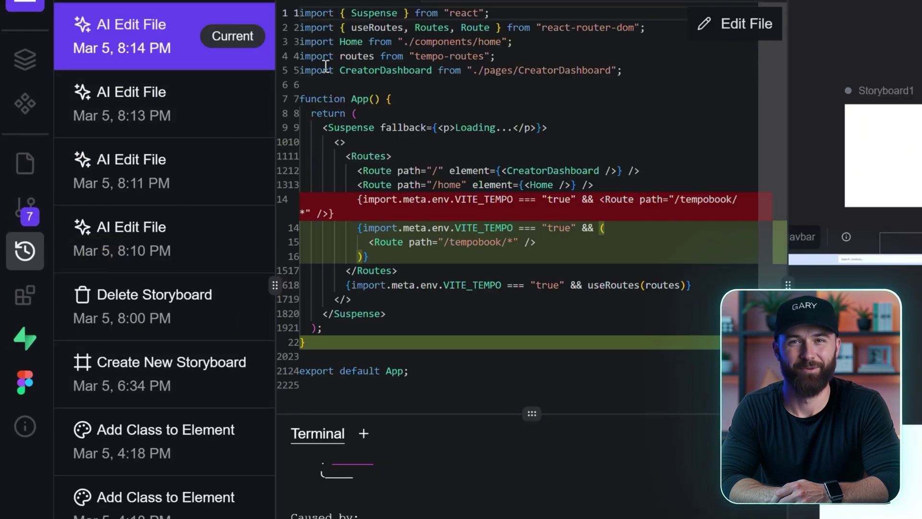
pyautogui.scroll(-2, 132, 278)
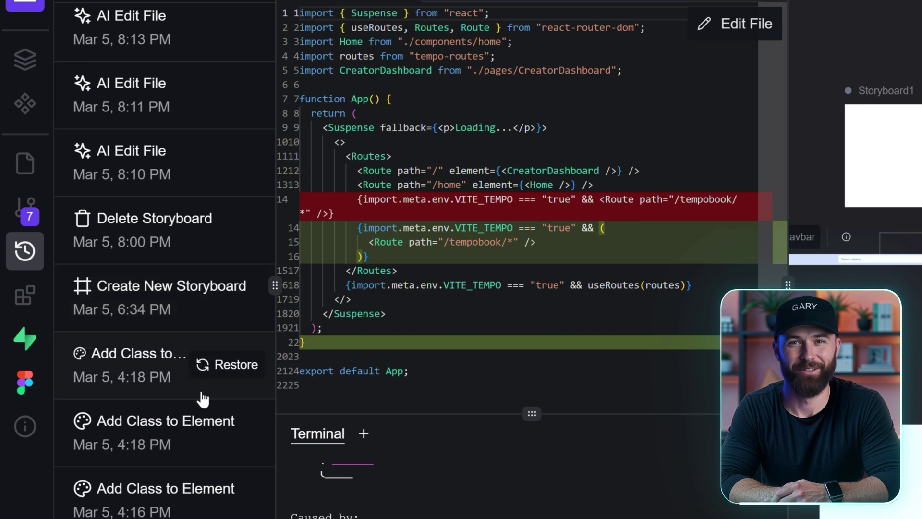
pyautogui.scroll(-5, 135, 288)
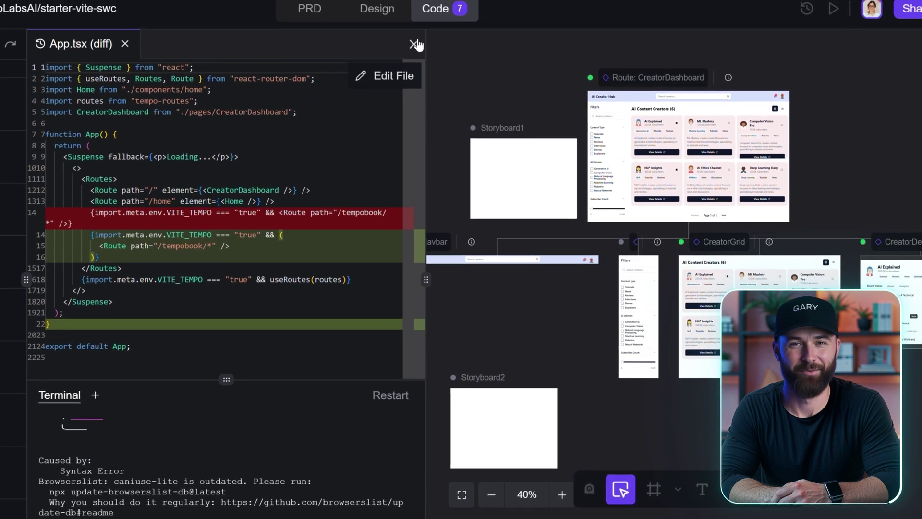
pyautogui.click(644, 5)
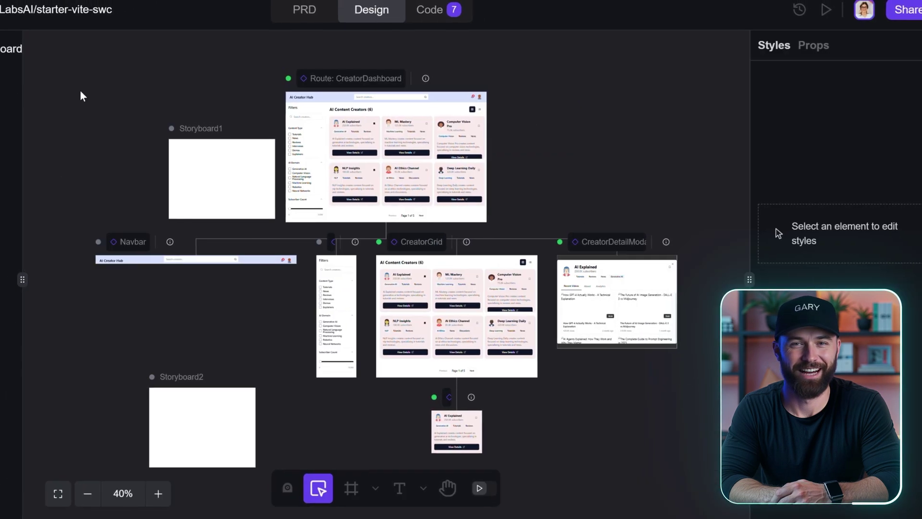
# Step: Run the app preview and look over the AI Content Creators dashboard
pyautogui.click(822, 11)
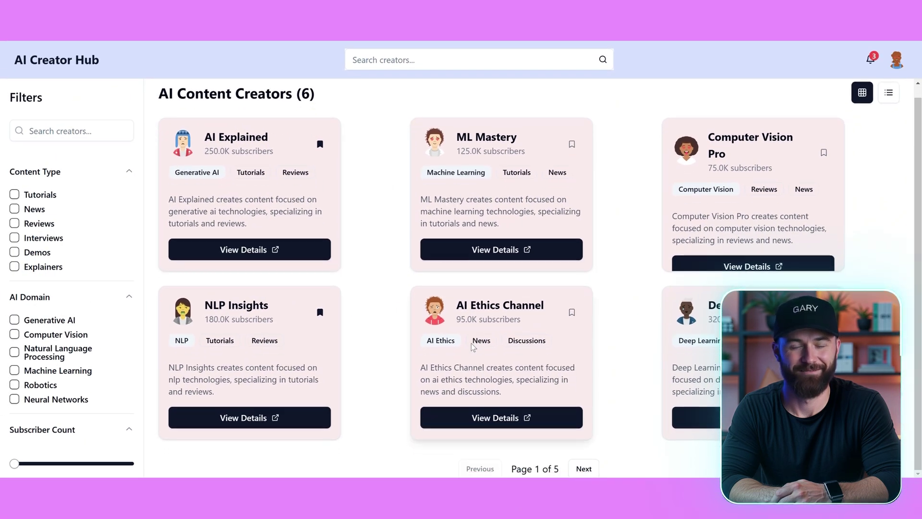
pyautogui.scroll(-1, 317, 203)
pyautogui.scroll(1, 317, 203)
# Step: View the AI Explained creator's details, check its recent videos, About information and analytics, and close them
pyautogui.click(202, 260)
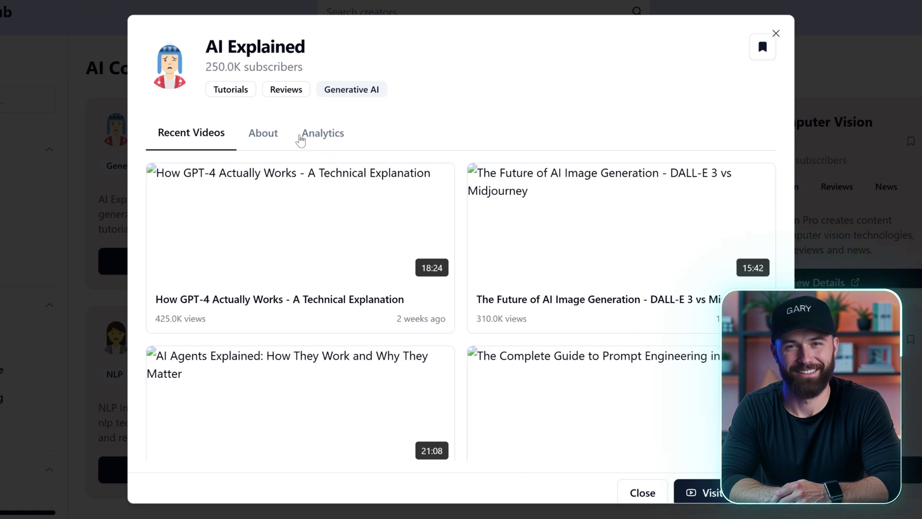
pyautogui.click(264, 134)
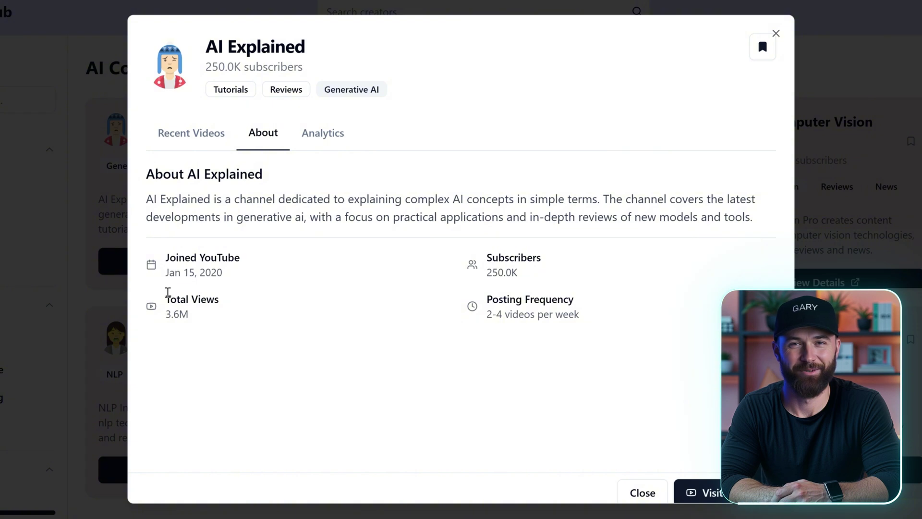
pyautogui.moveTo(171, 300); pyautogui.dragTo(258, 308)
pyautogui.click(293, 306)
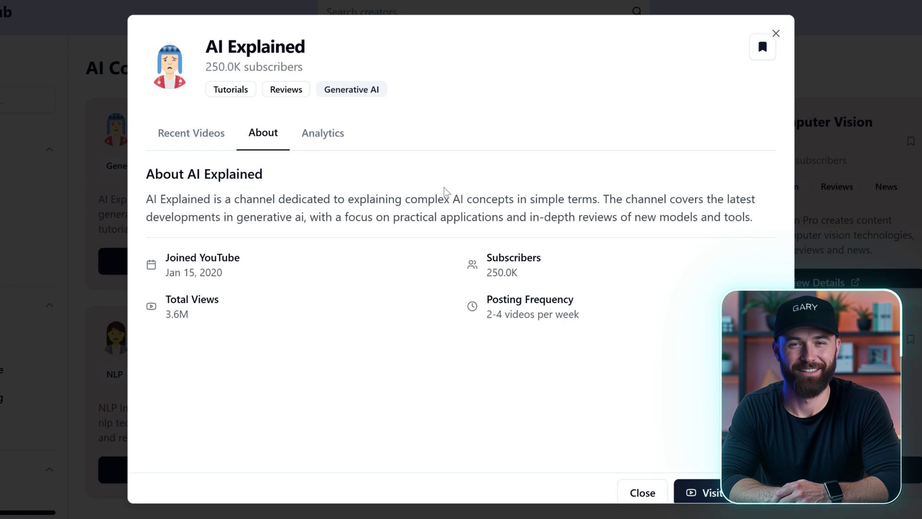
pyautogui.click(332, 139)
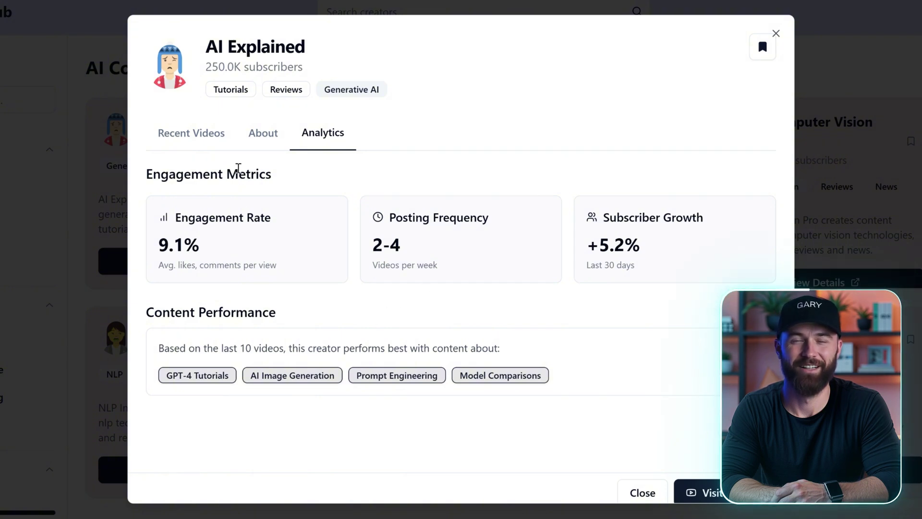
pyautogui.click(257, 141)
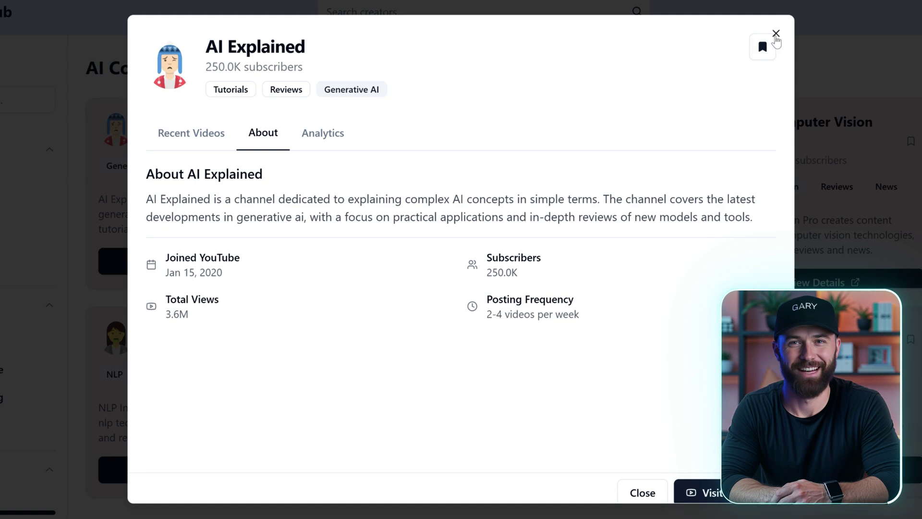
pyautogui.click(776, 35)
# Step: Search the creators for "deep learning", view the Deep Learning Daily details, close them and clear the search
pyautogui.click(427, 19)
pyautogui.write('deep learning')
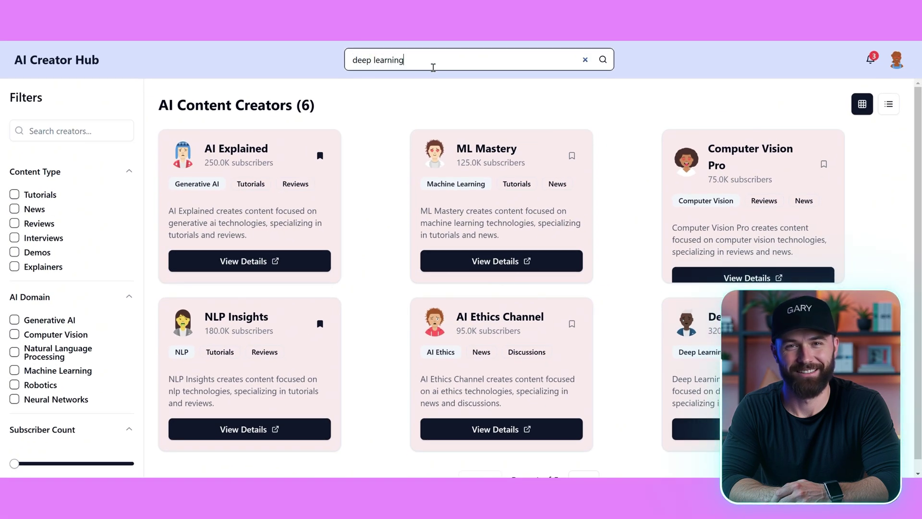
pyautogui.press('Return')
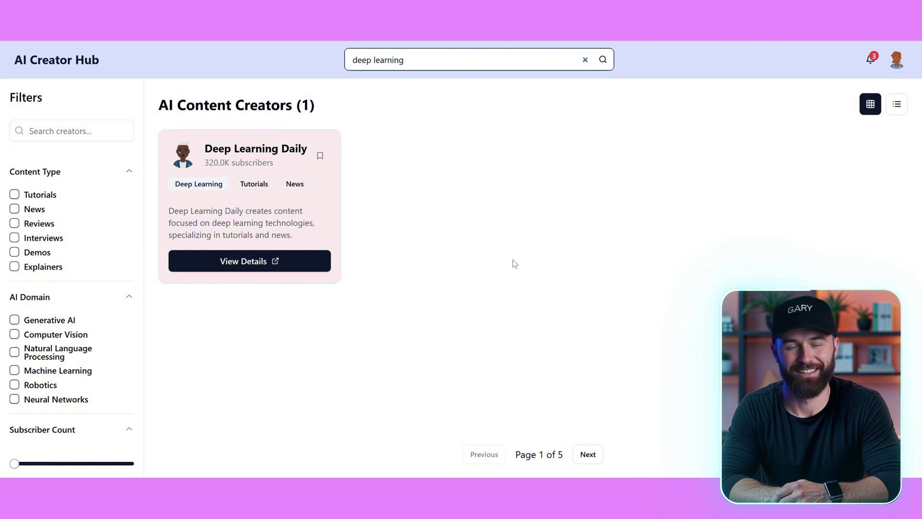
pyautogui.click(225, 267)
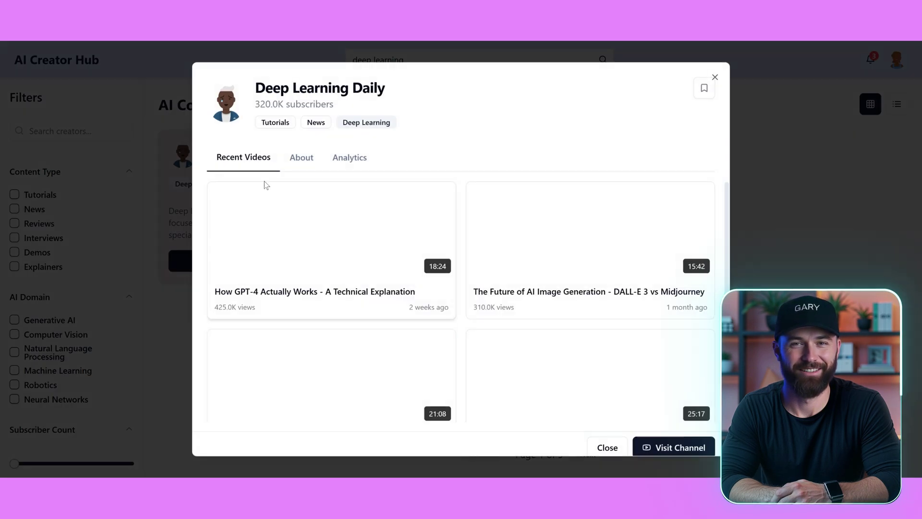
pyautogui.click(715, 78)
pyautogui.click(603, 59)
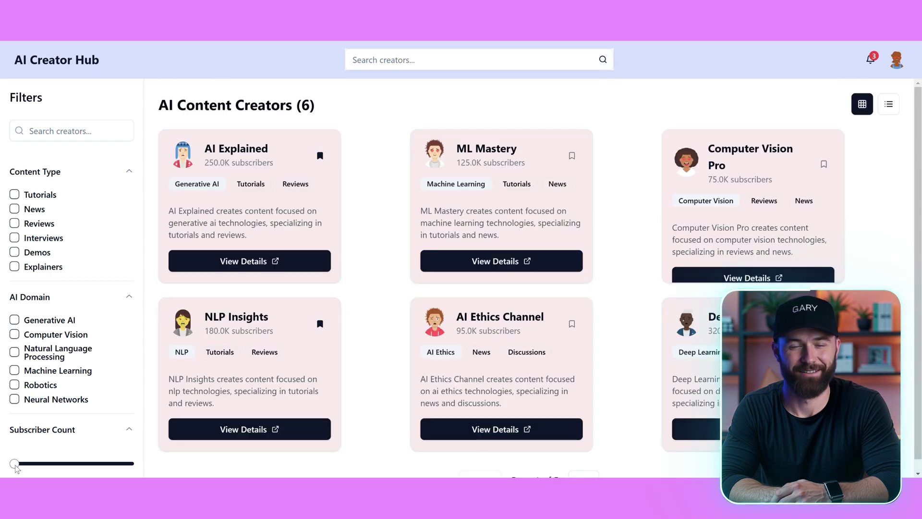
pyautogui.moveTo(15, 465); pyautogui.dragTo(15, 465)
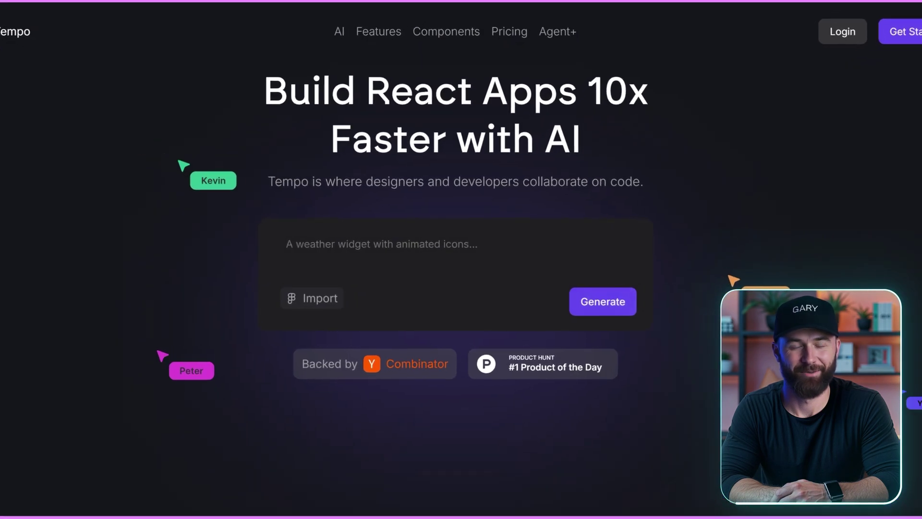
# Step: Look through the Tempo homepage's feature sections and the part on working with any React codebase
pyautogui.scroll(-10, 397, 273)
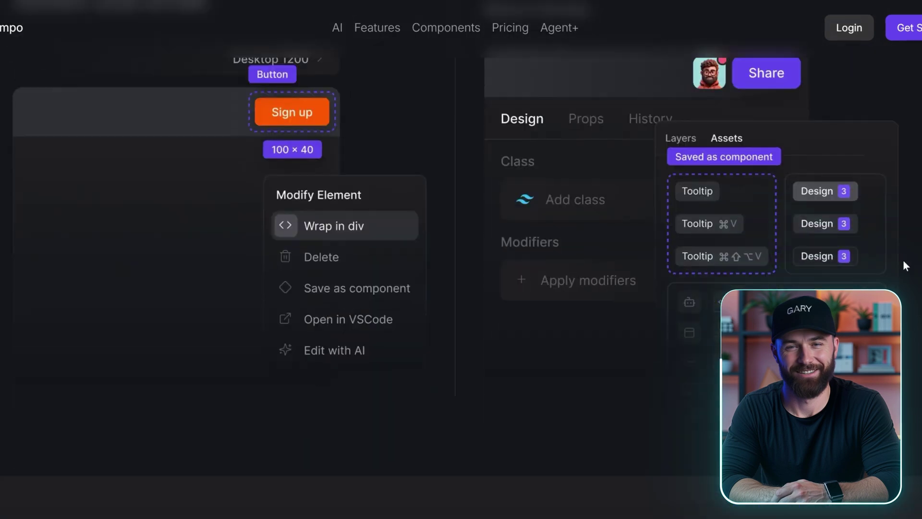
pyautogui.scroll(-8, 636, 241)
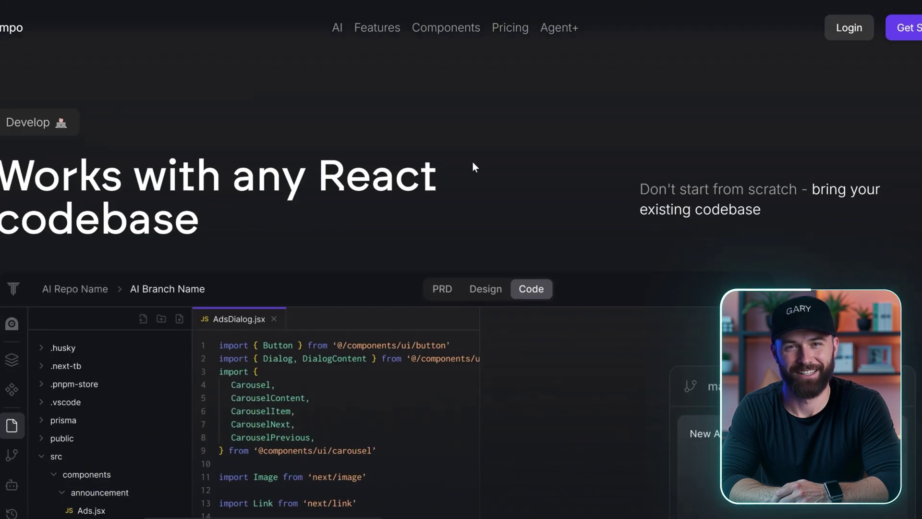
pyautogui.scroll(-2, 210, 317)
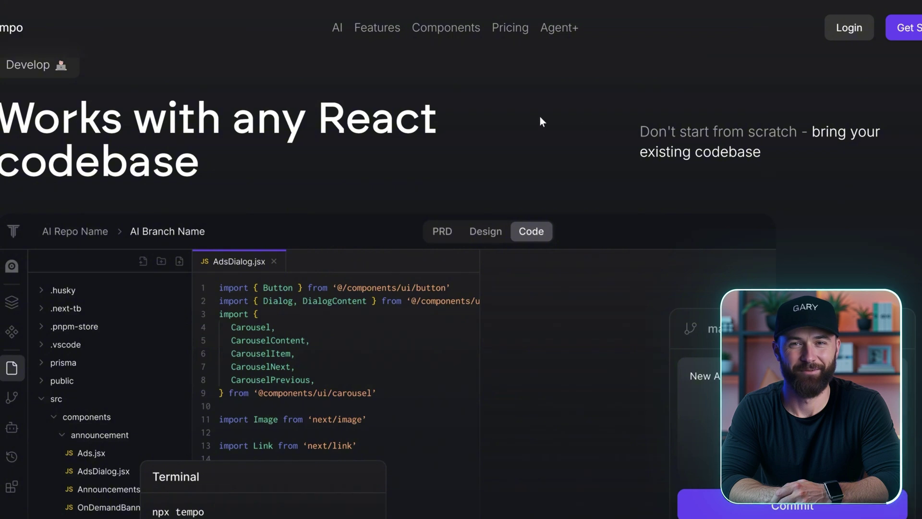
pyautogui.scroll(-4, 304, 169)
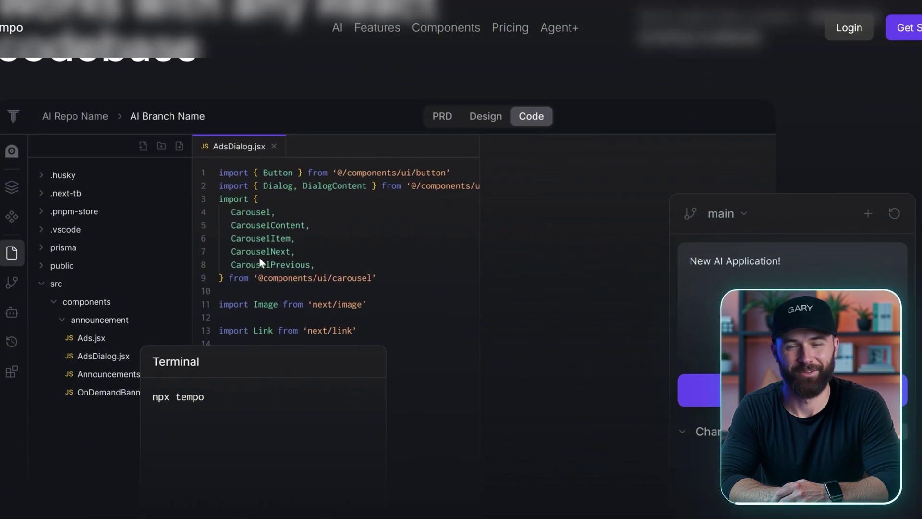
pyautogui.scroll(4, 260, 261)
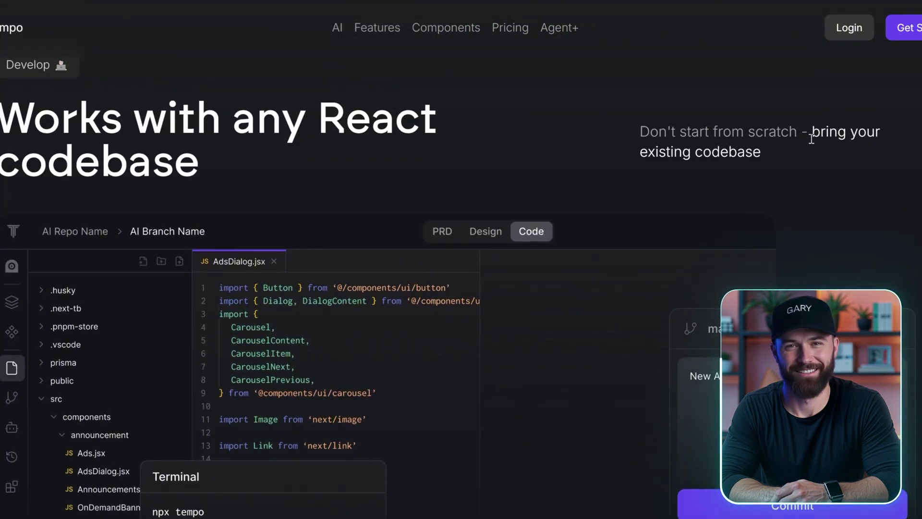
pyautogui.scroll(-10, 811, 139)
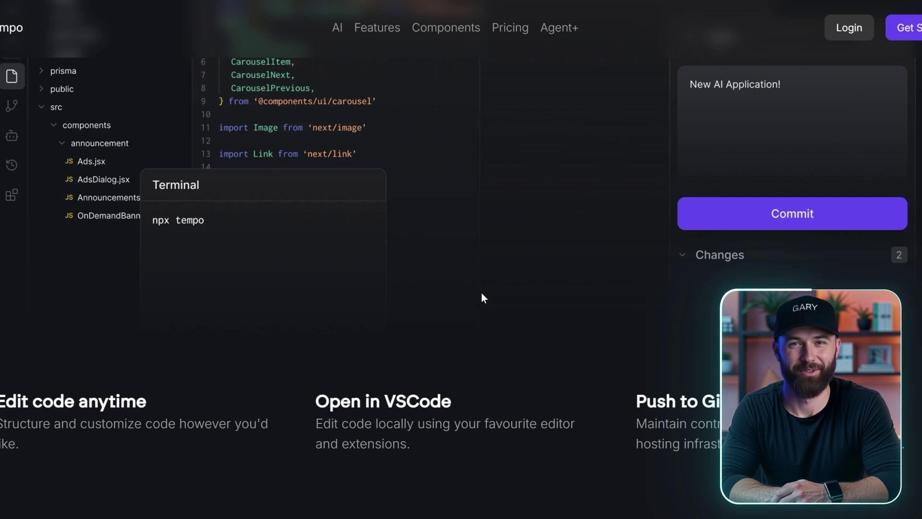
# Step: Read the "Open in VSCode" and "Push to GitHub" descriptions, highlighting the local editing, hosting infrastructure and deploy anywhere text
pyautogui.moveTo(335, 419); pyautogui.dragTo(401, 443)
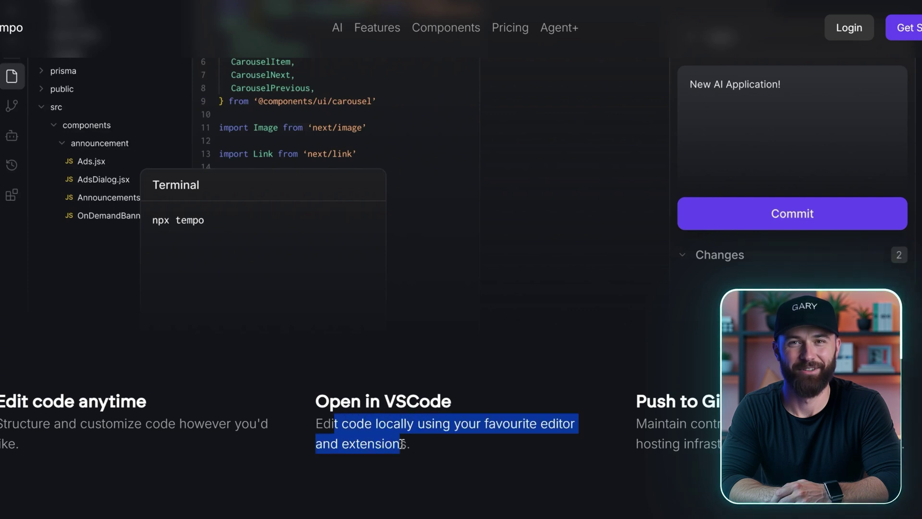
pyautogui.scroll(-4, 402, 443)
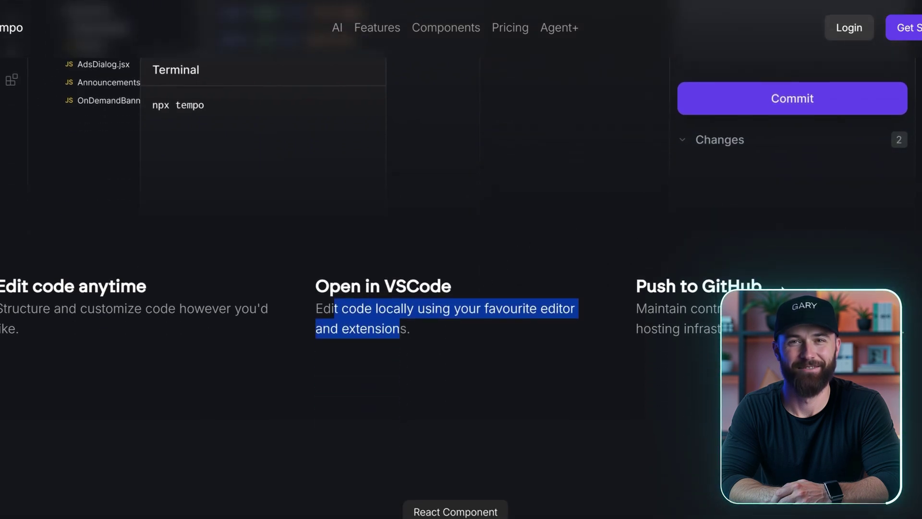
pyautogui.click(645, 311)
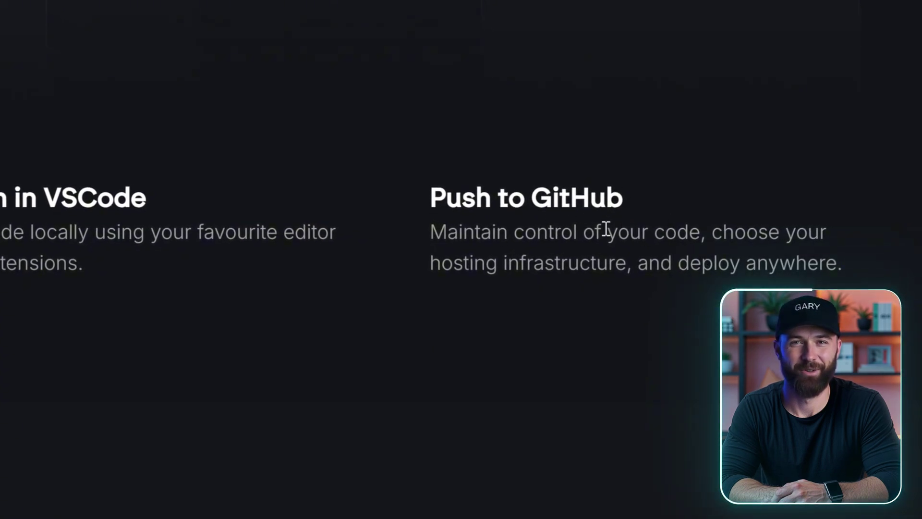
pyautogui.moveTo(431, 268); pyautogui.dragTo(604, 267)
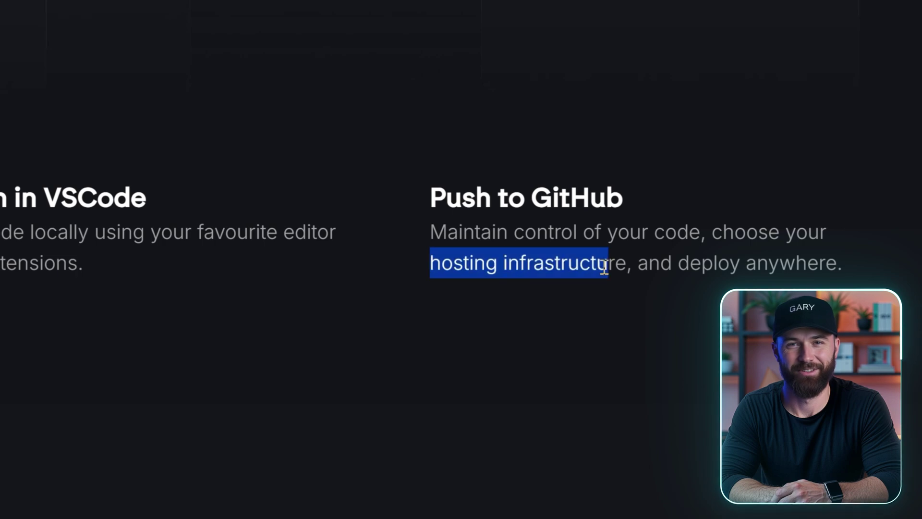
pyautogui.moveTo(673, 264); pyautogui.dragTo(825, 264)
pyautogui.scroll(-3, 681, 129)
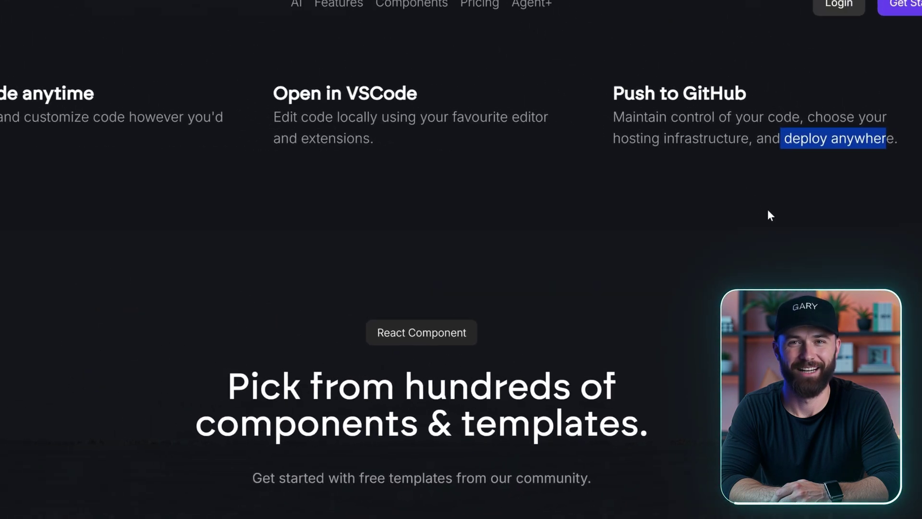
# Step: Open the React component library from the homepage's components and templates section and browse its component previews
pyautogui.scroll(-2, 773, 216)
pyautogui.scroll(-1, 777, 219)
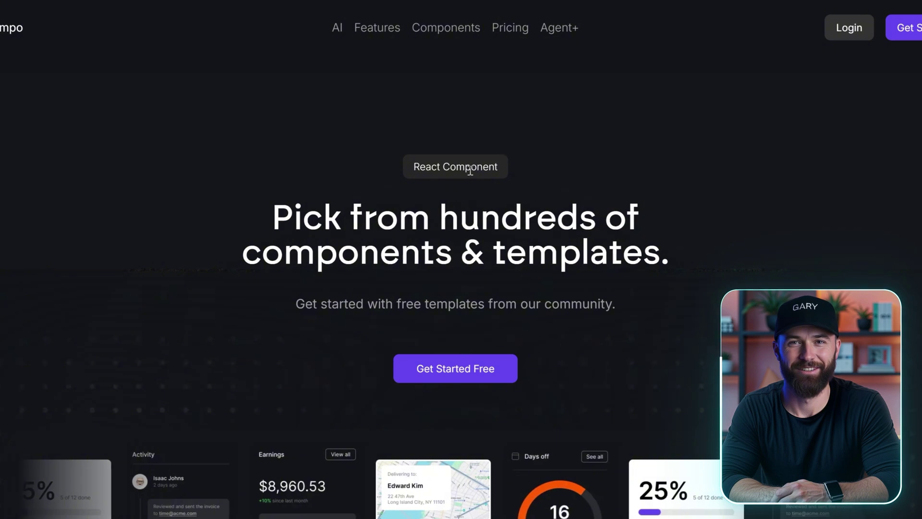
pyautogui.scroll(-1, 394, 241)
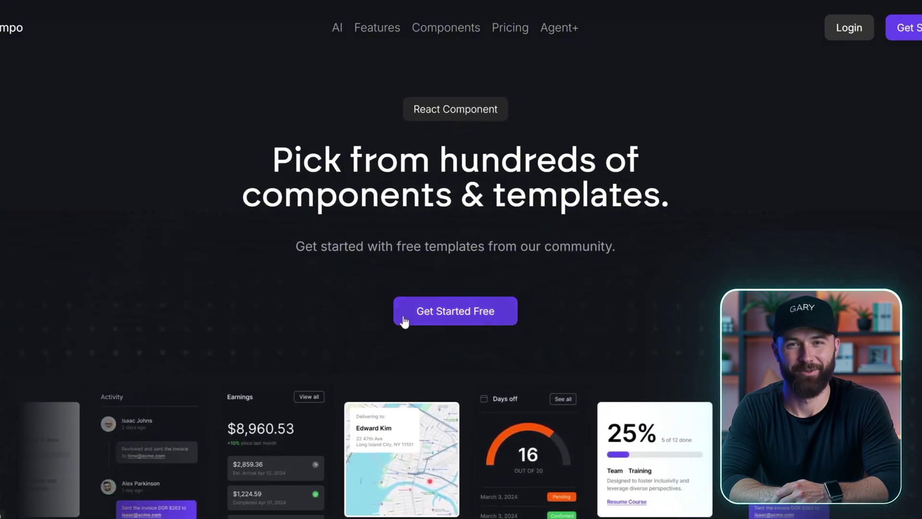
pyautogui.click(488, 311)
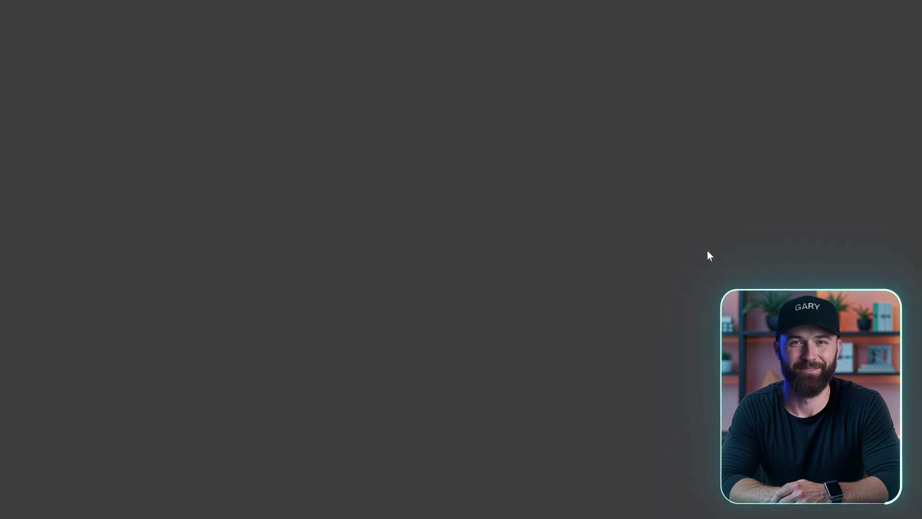
pyautogui.scroll(-5, 641, 202)
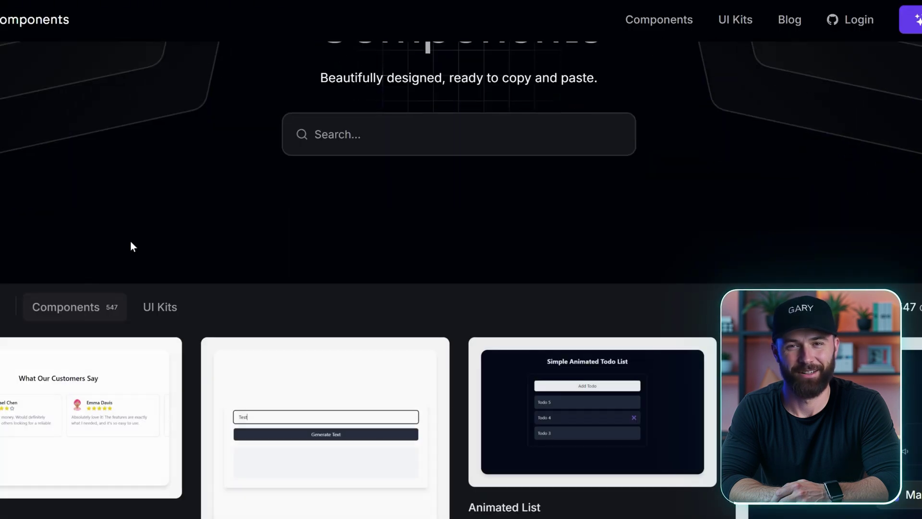
pyautogui.scroll(-4, 299, 238)
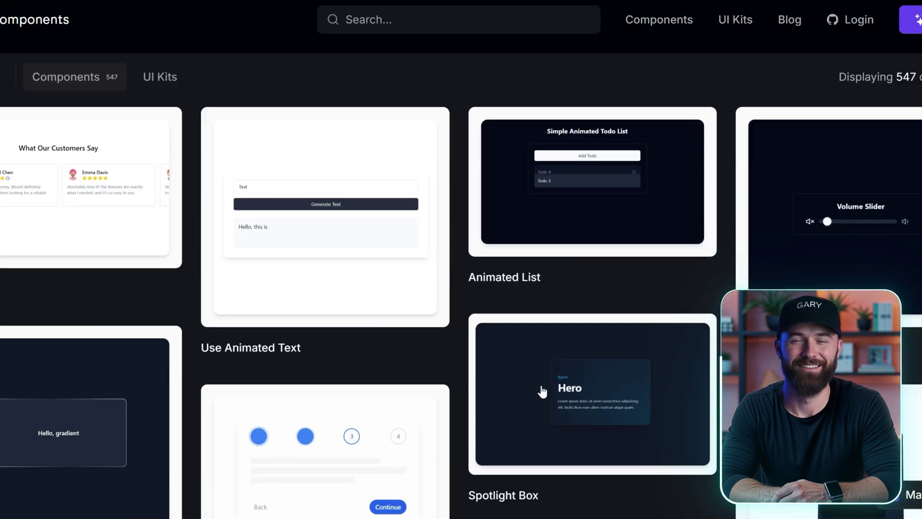
pyautogui.scroll(-1, 544, 437)
pyautogui.scroll(-2, 544, 437)
pyautogui.scroll(-1, 517, 373)
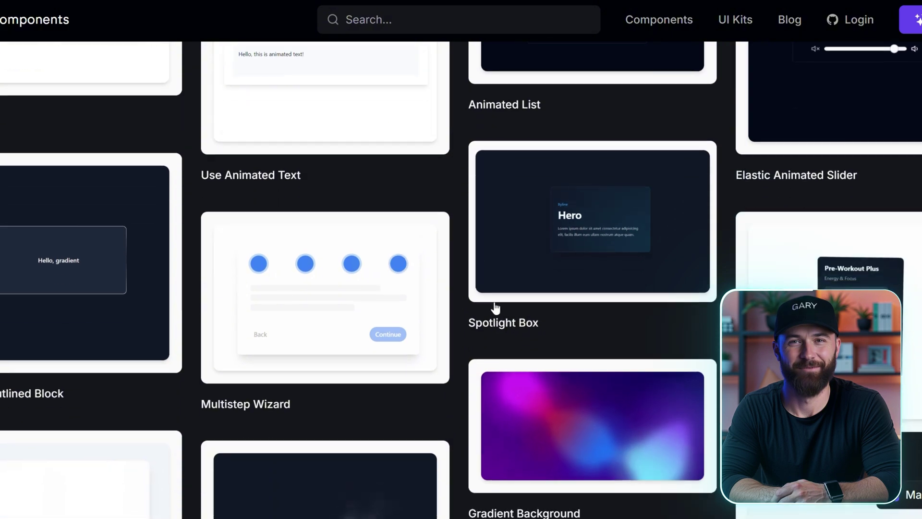
pyautogui.scroll(-3, 382, 309)
pyautogui.scroll(-4, 380, 332)
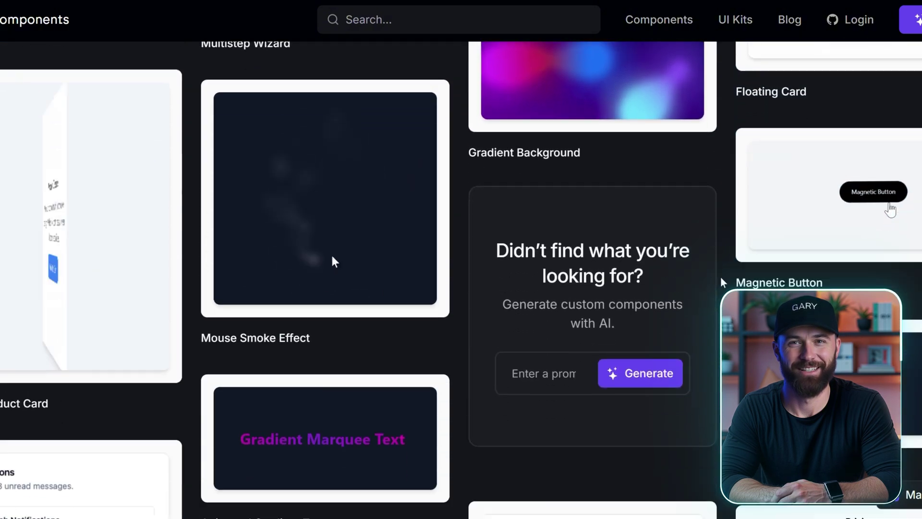
pyautogui.scroll(-5, 382, 214)
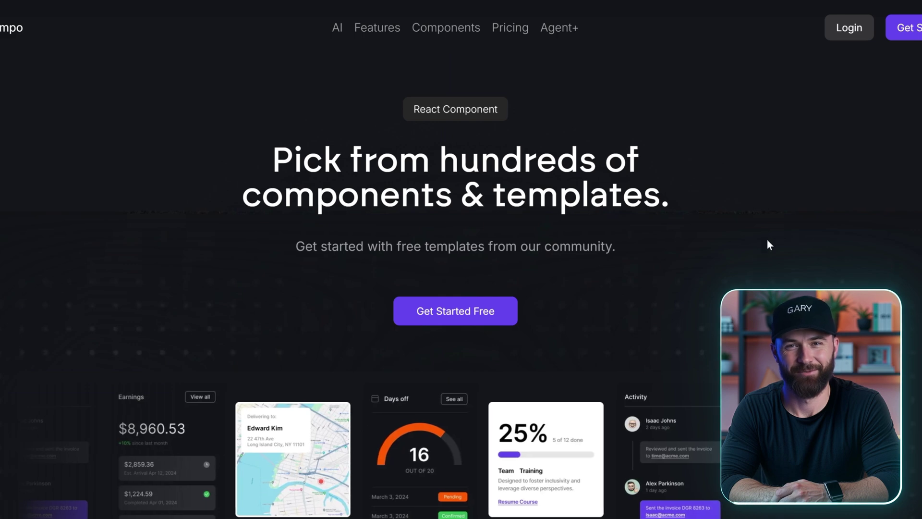
# Step: Examine the Free plan under Plans & pricing, highlighting its prompt allowance and bonus prompts offer
pyautogui.scroll(-4, 768, 242)
pyautogui.scroll(-7, 414, 439)
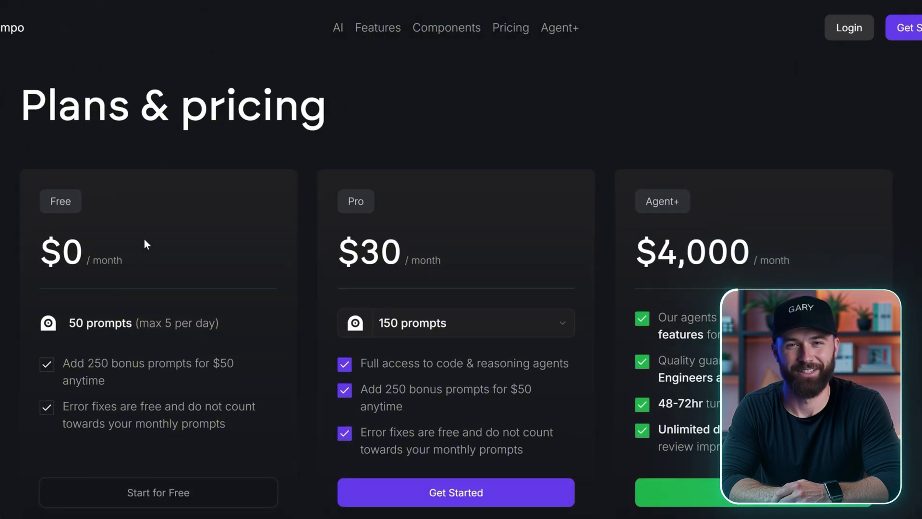
pyautogui.moveTo(67, 322); pyautogui.dragTo(191, 322)
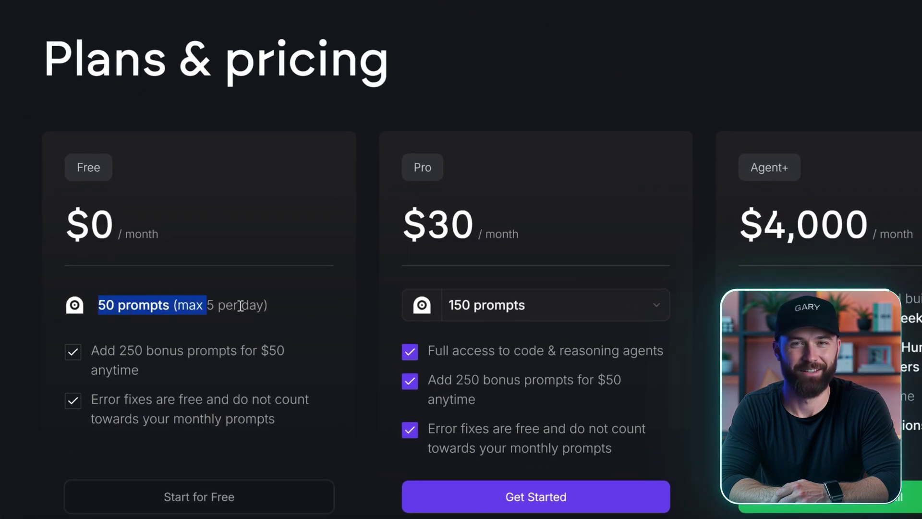
pyautogui.moveTo(240, 305); pyautogui.dragTo(299, 309)
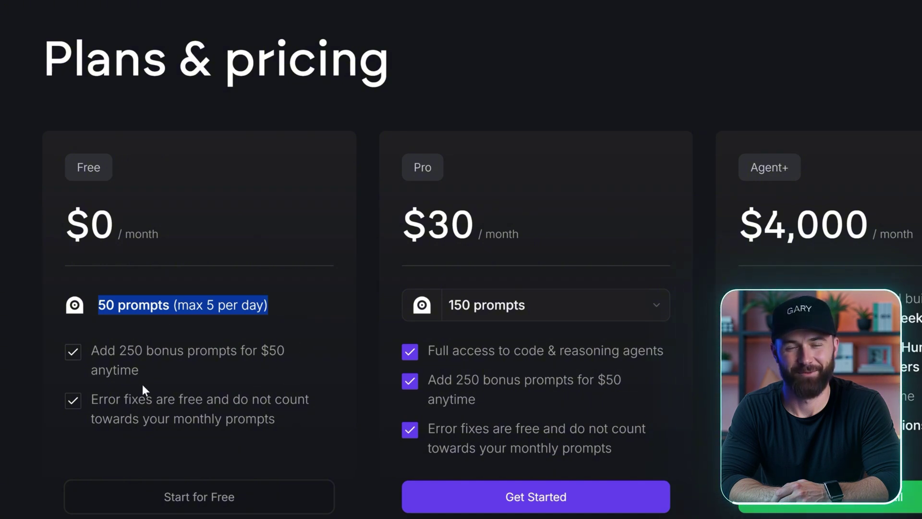
pyautogui.moveTo(95, 351); pyautogui.dragTo(156, 378)
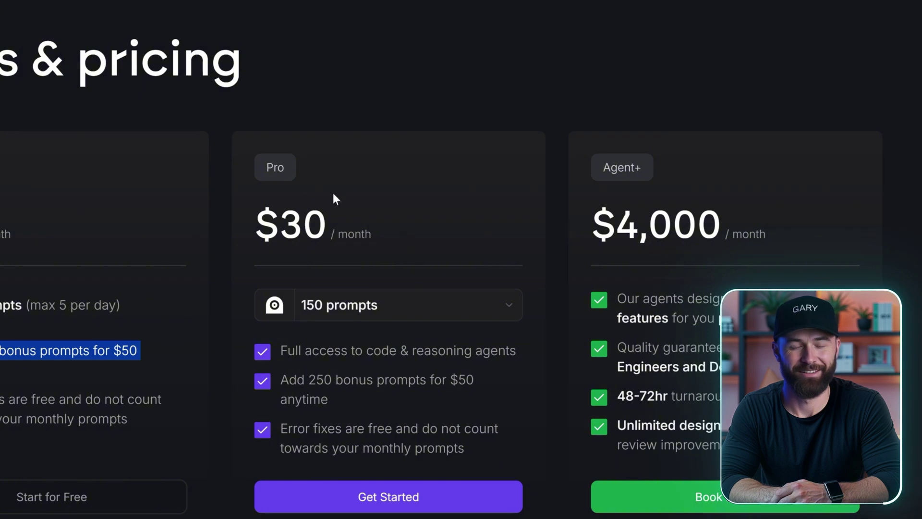
# Step: Check the Pro plan's monthly prompt tiers without changing them, and highlight the Agent+ plan's price
pyautogui.click(394, 303)
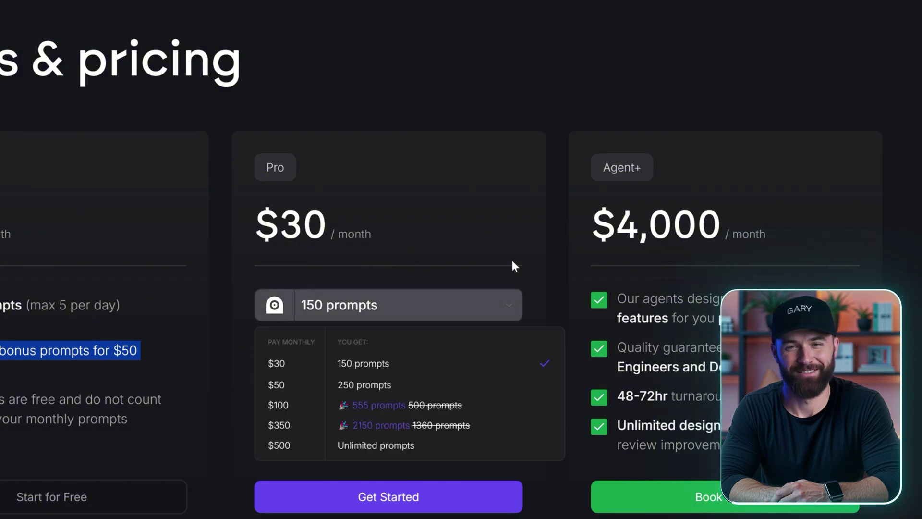
pyautogui.click(509, 256)
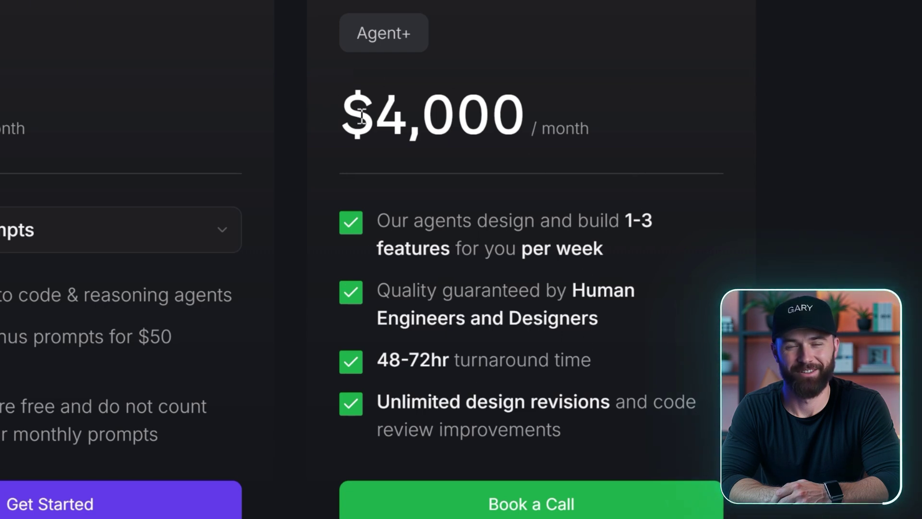
pyautogui.moveTo(556, 122); pyautogui.dragTo(352, 130)
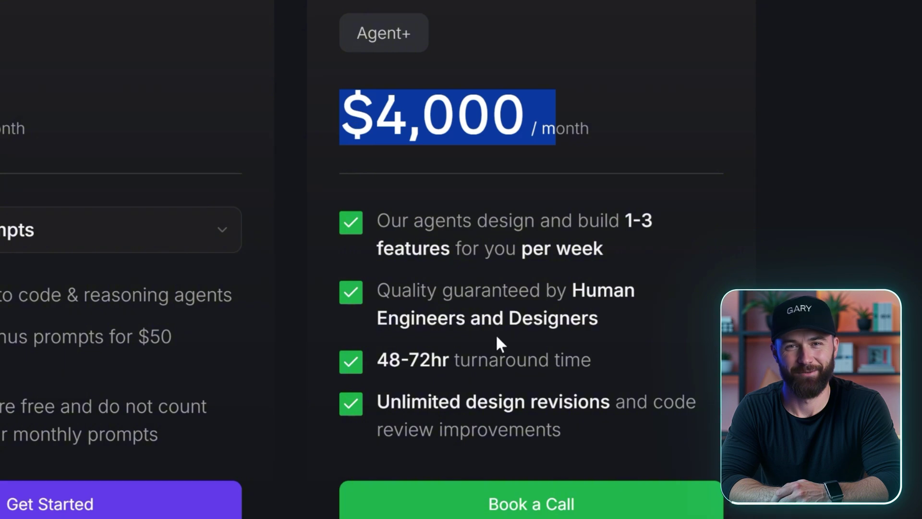
# Step: Look over the bonus prompts offer below the plans and the creator testimonials in the Tempo wall of love
pyautogui.scroll(-3, 500, 341)
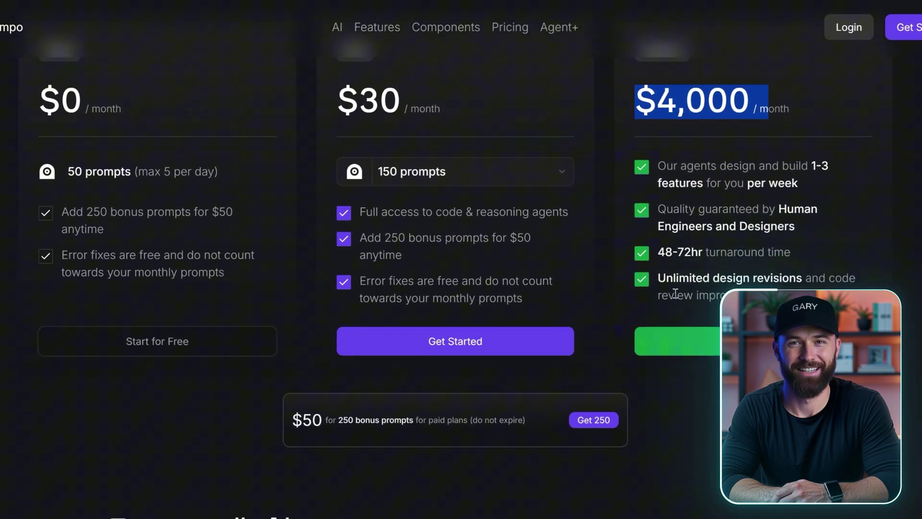
pyautogui.scroll(-5, 675, 293)
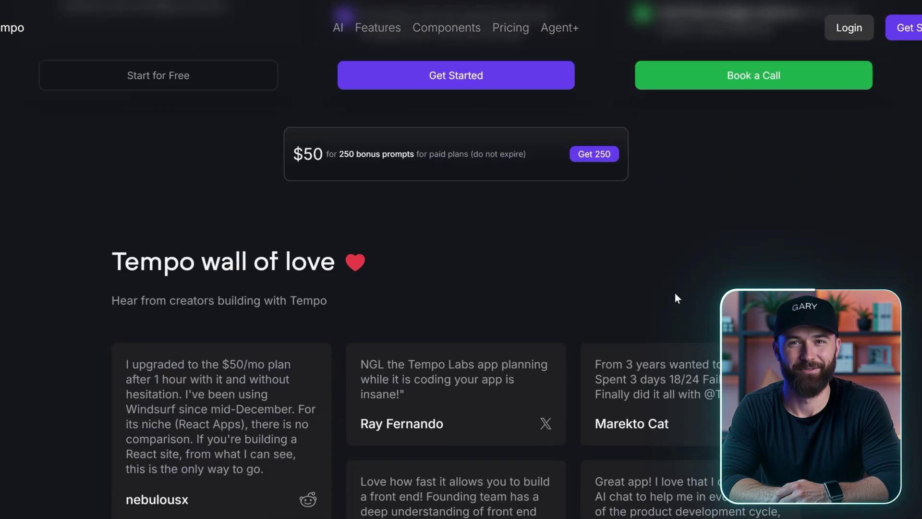
pyautogui.scroll(-5, 675, 293)
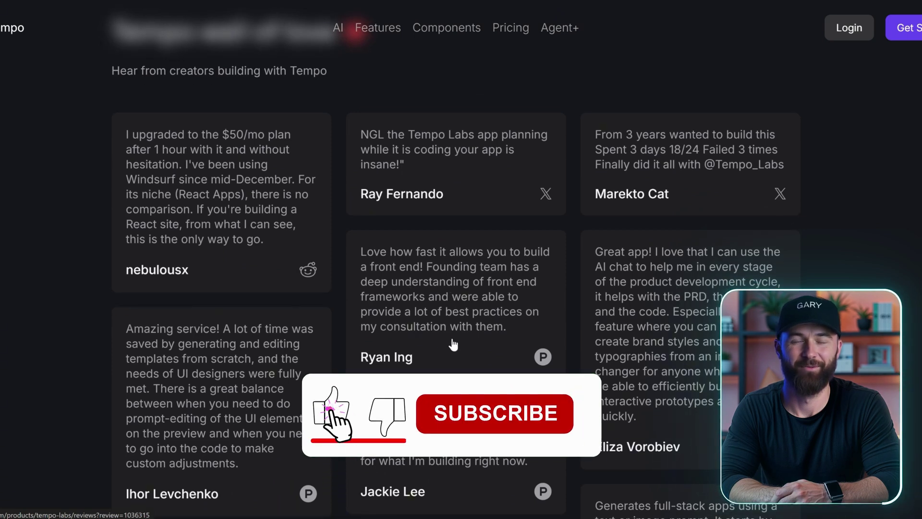
pyautogui.scroll(-1, 465, 336)
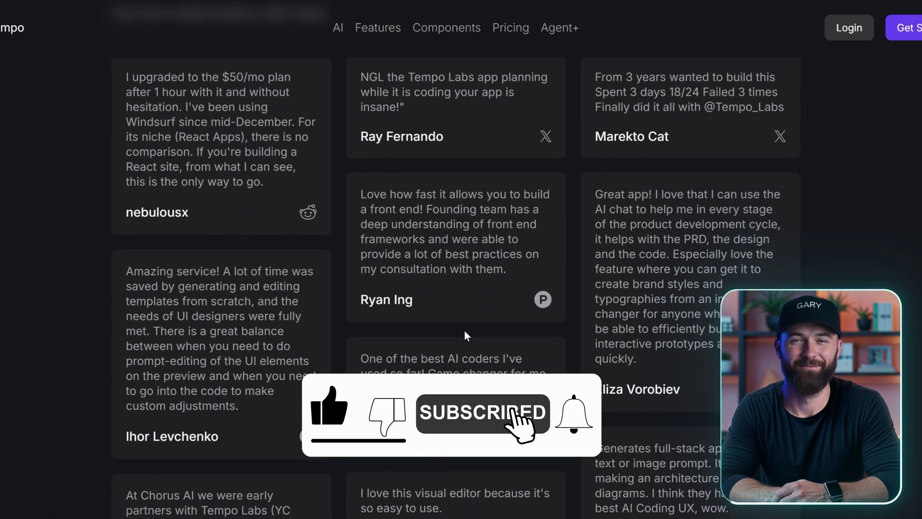